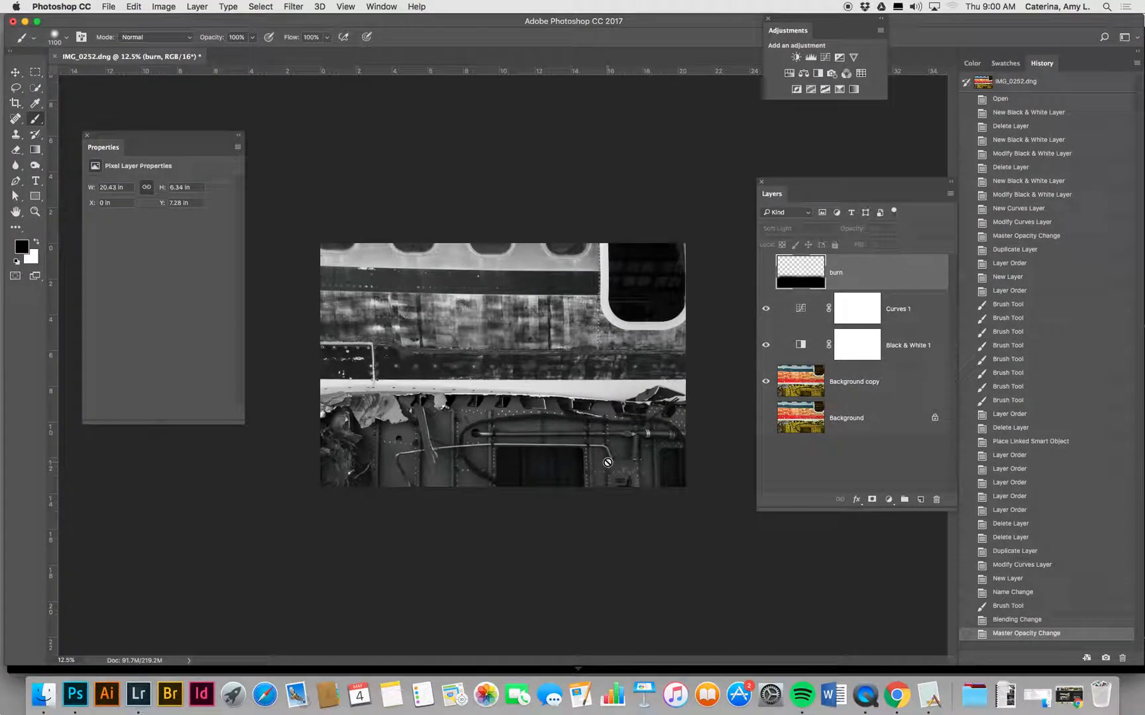
Step: Make the burn layer visible and add a new layer named "dodge" above it
key(super+equal)
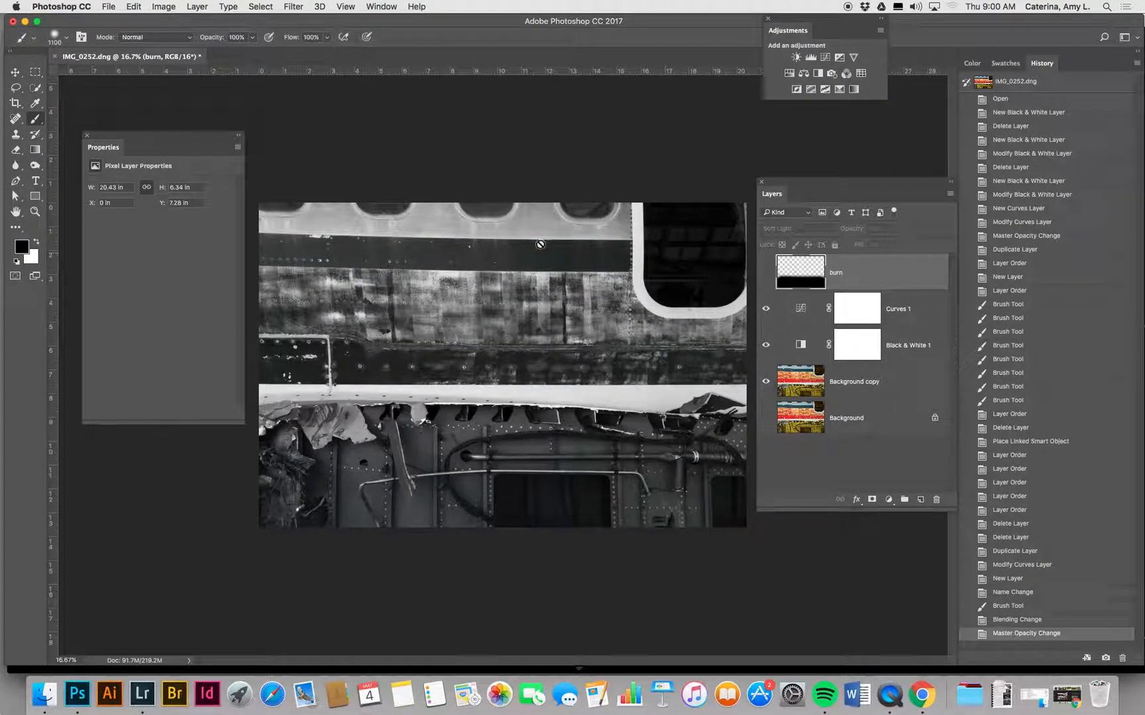
click(765, 273)
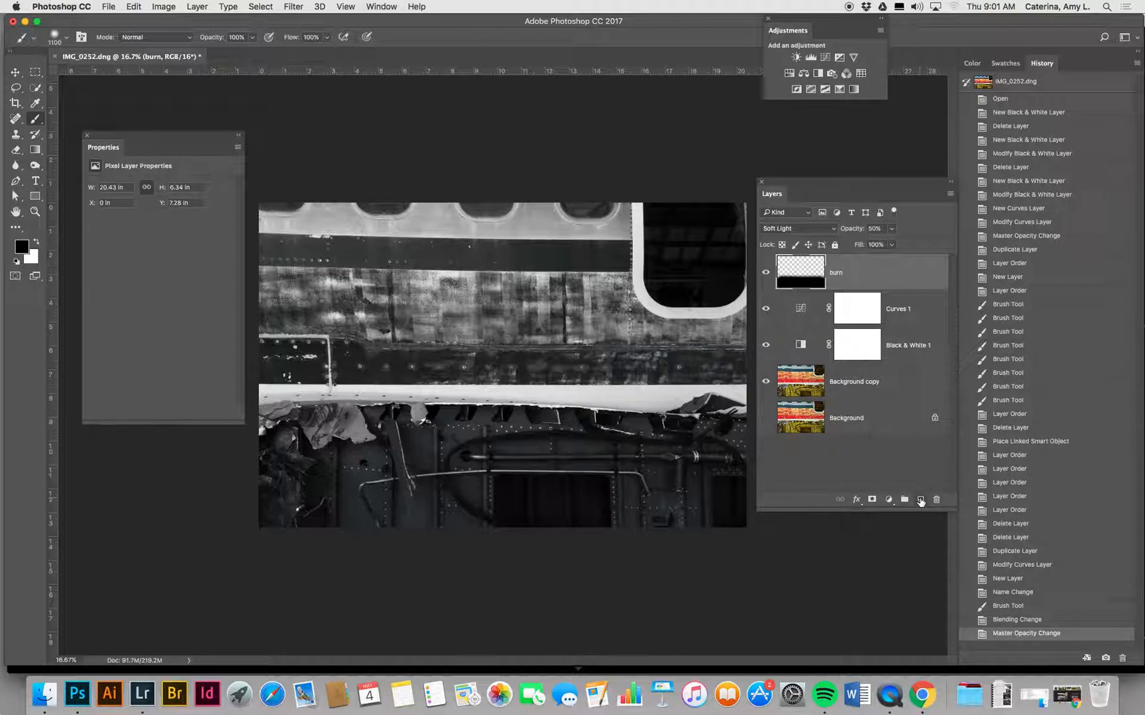
click(196, 7)
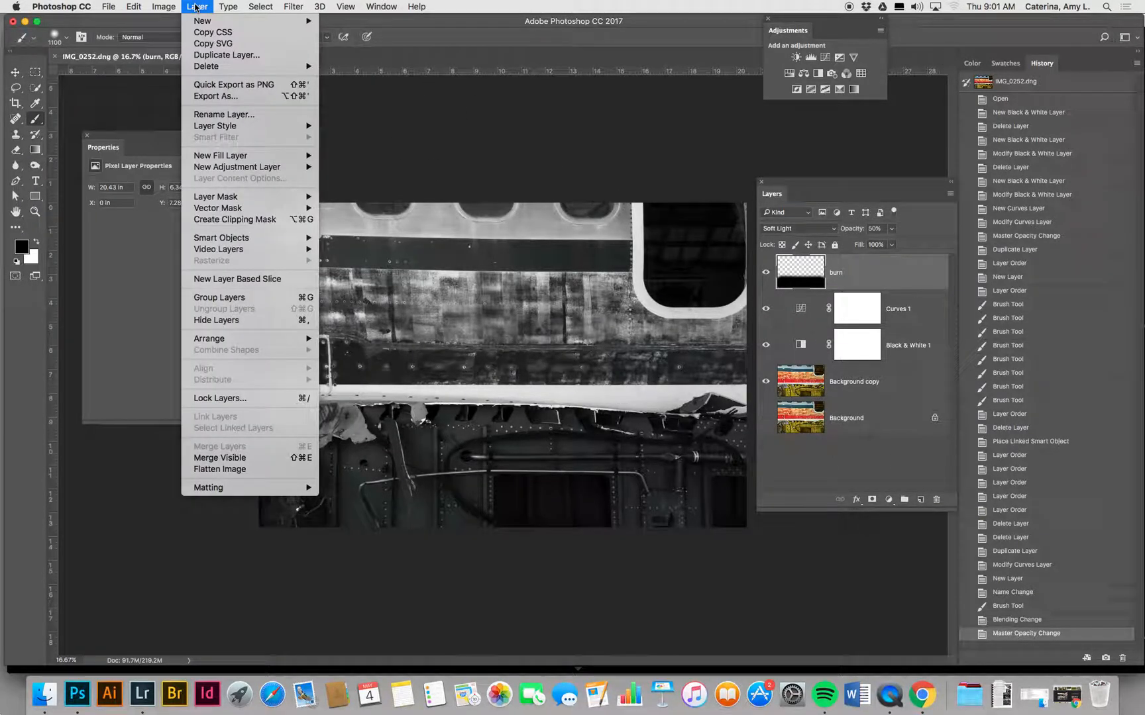
mouse_move(198, 21)
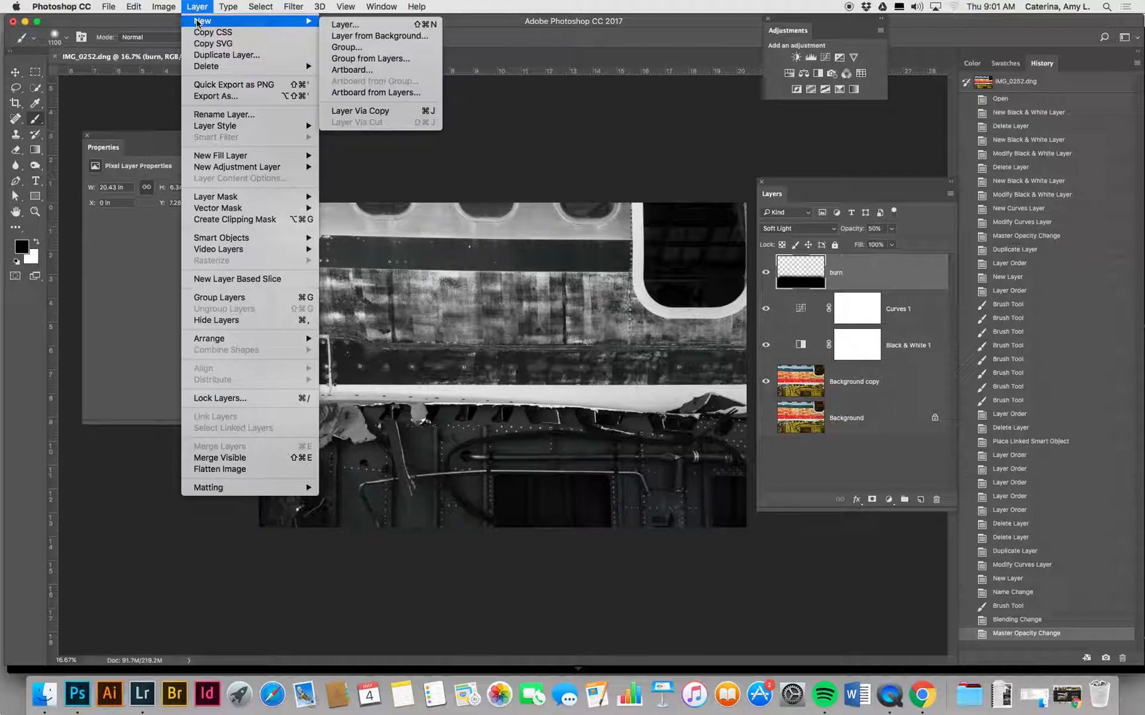
click(362, 29)
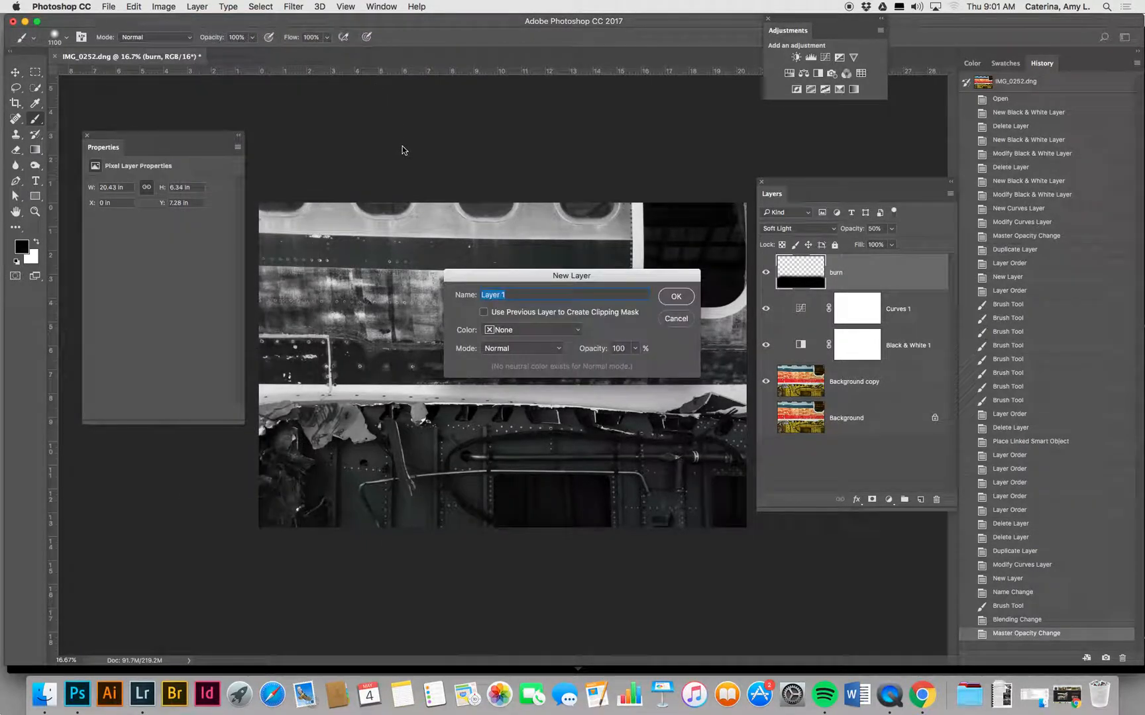
text(dodge)
click(679, 297)
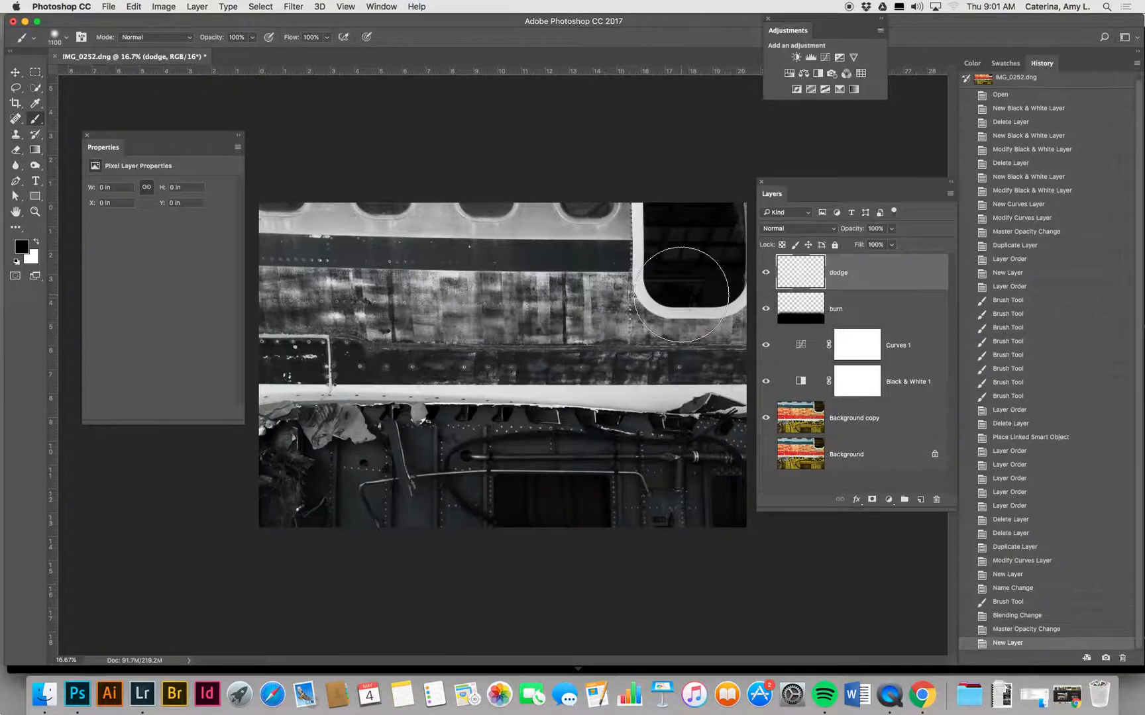
Step: Paint white over the dark window on the dodge layer with a smaller soft brush
key(super+equal)
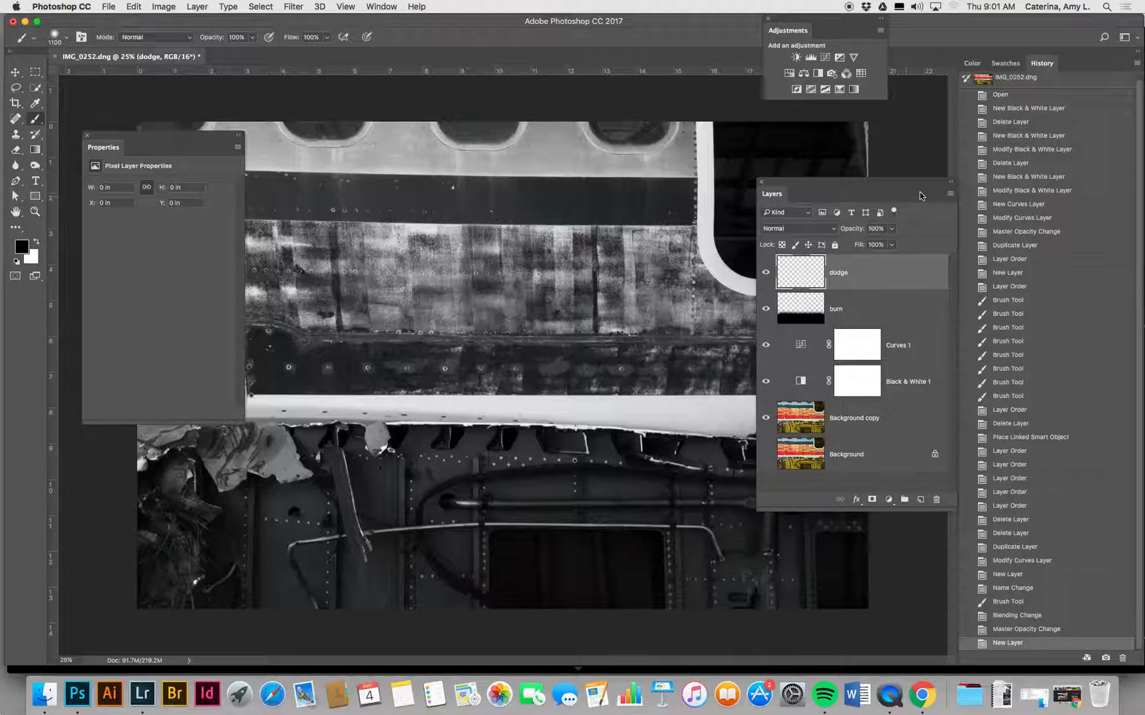
drag(883, 180, 1003, 103)
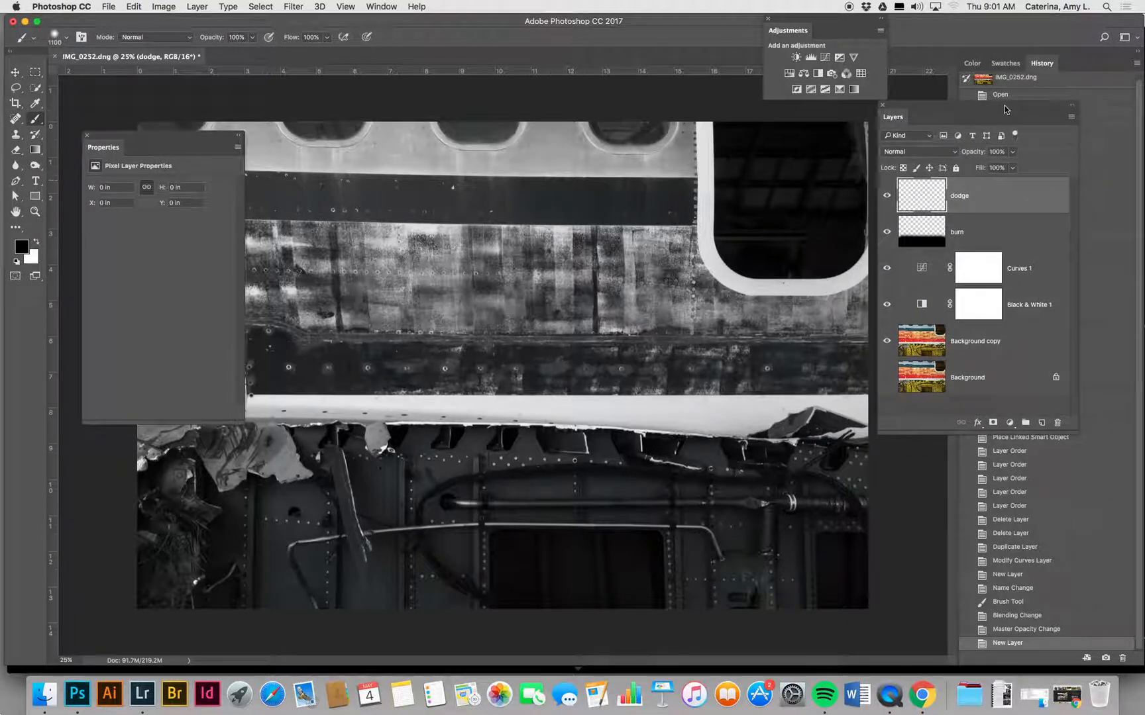
click(38, 245)
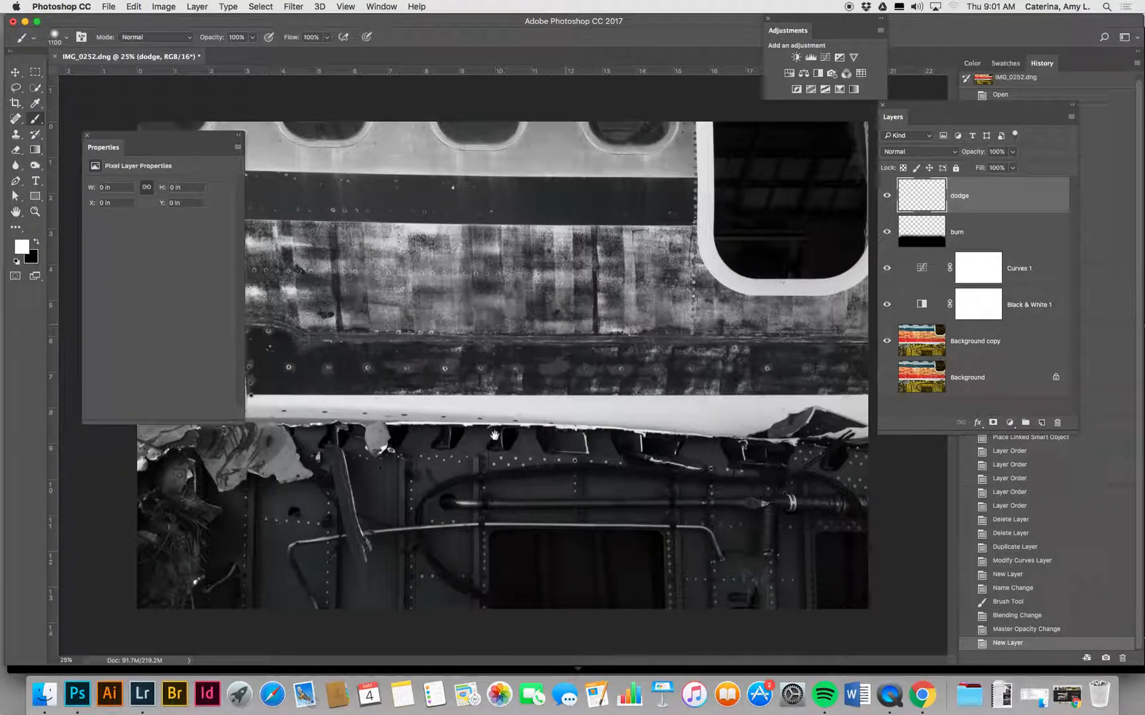
key(bracketleft)
key(bracketleft)
key(bracketleft)
key(bracketleft)
key(bracketleft)
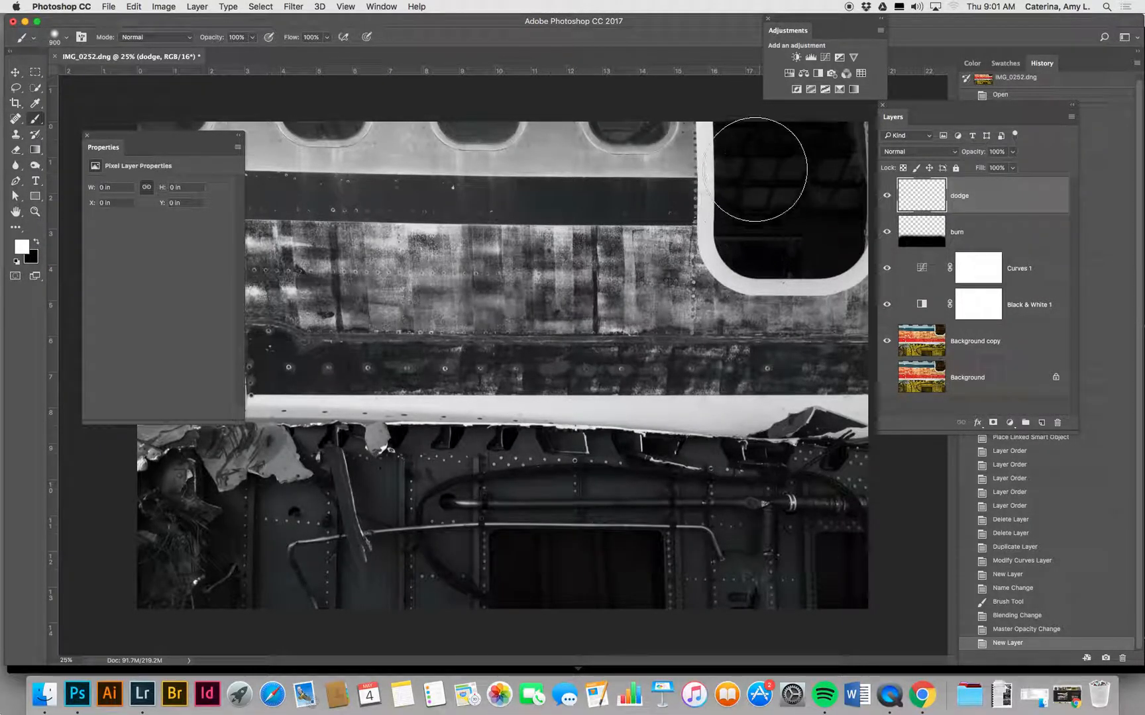
mouse_move(744, 120)
mouse_down()
mouse_move(747, 247)
mouse_move(807, 249)
mouse_move(833, 224)
mouse_move(840, 122)
mouse_move(768, 199)
mouse_move(767, 242)
mouse_move(807, 179)
mouse_move(111, 393)
mouse_up()
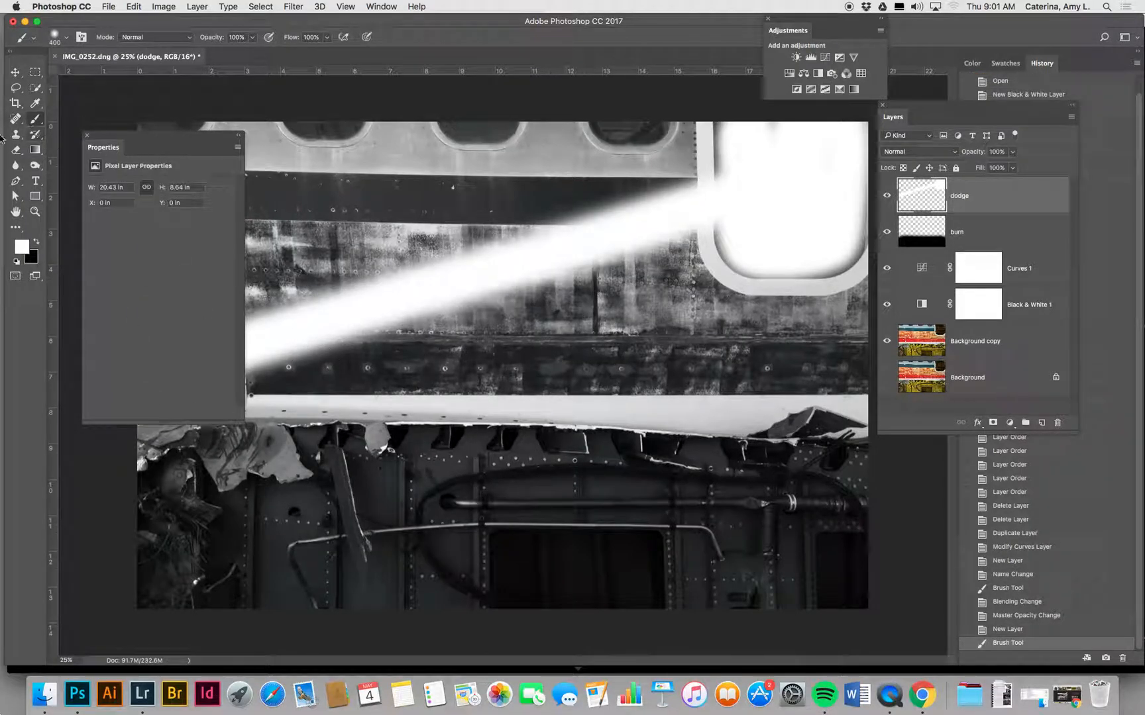
Step: Erase the stray white streak crossing the fuselage on the dodge layer, keeping only the white over the window
click(17, 150)
right_click(18, 151)
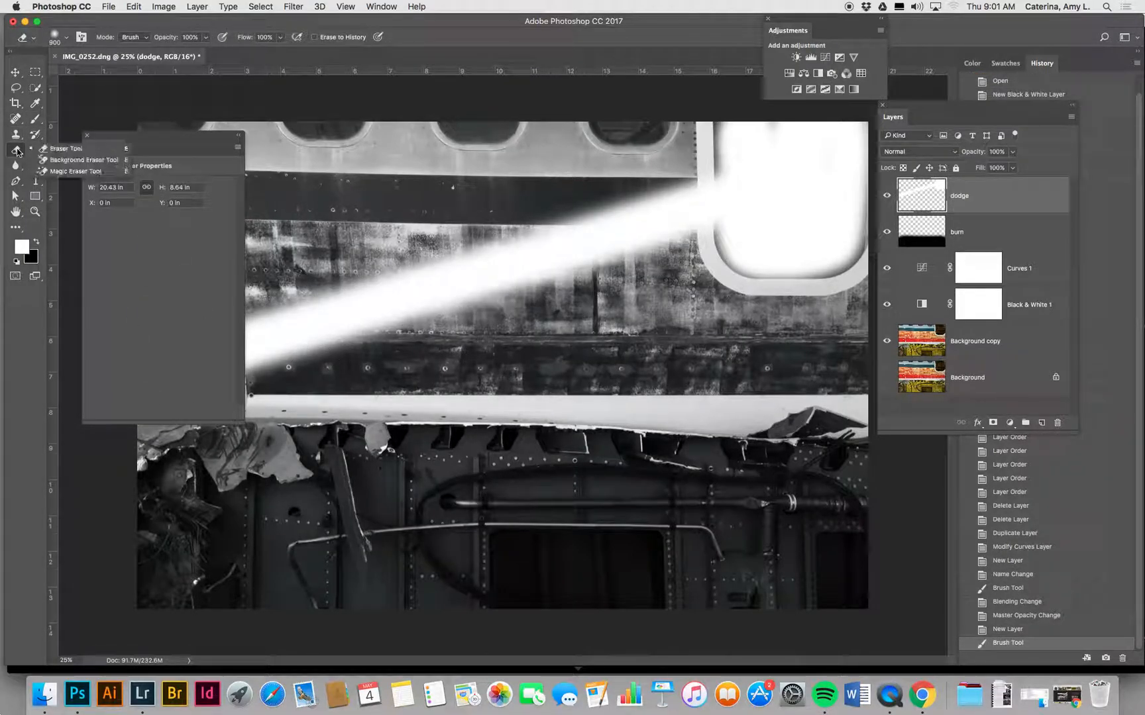
click(65, 149)
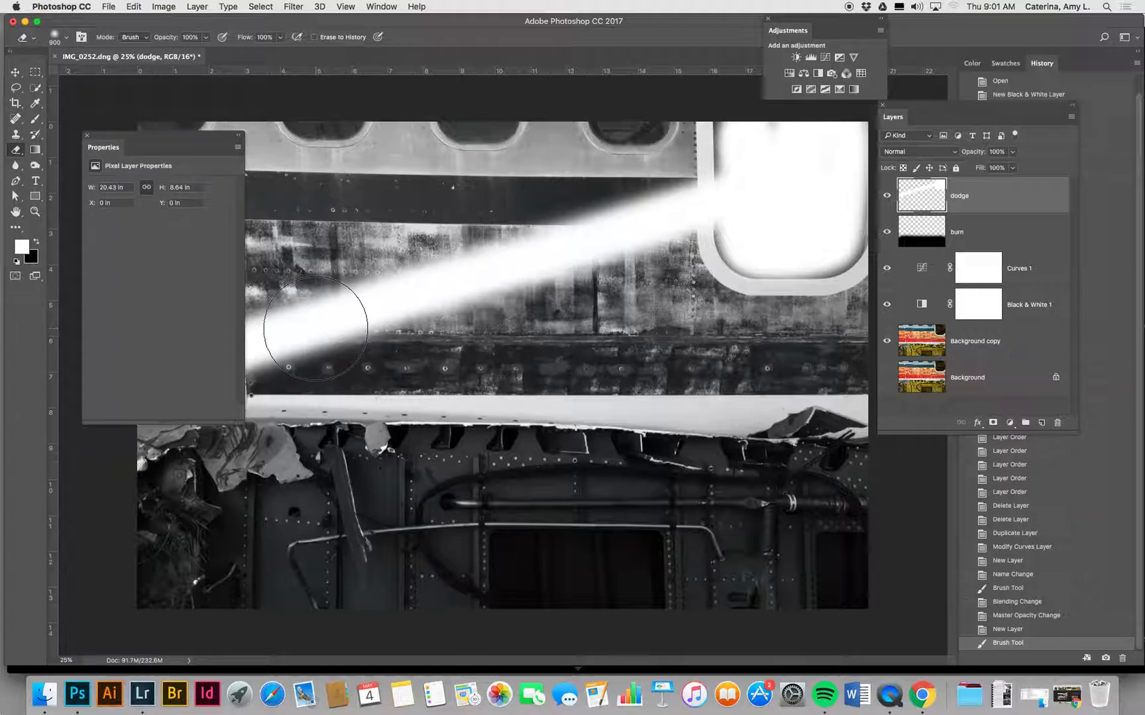
drag(332, 324, 255, 342)
mouse_move(198, 371)
mouse_down()
mouse_move(365, 301)
mouse_move(357, 286)
mouse_move(471, 271)
mouse_move(590, 200)
mouse_move(607, 223)
mouse_move(637, 228)
mouse_move(637, 213)
mouse_move(652, 210)
mouse_move(649, 224)
mouse_move(641, 207)
mouse_move(480, 212)
mouse_up()
mouse_move(149, 138)
mouse_down()
mouse_move(299, 283)
mouse_move(253, 477)
mouse_move(255, 412)
mouse_up()
mouse_move(123, 417)
mouse_down()
mouse_move(317, 404)
mouse_move(232, 217)
mouse_up()
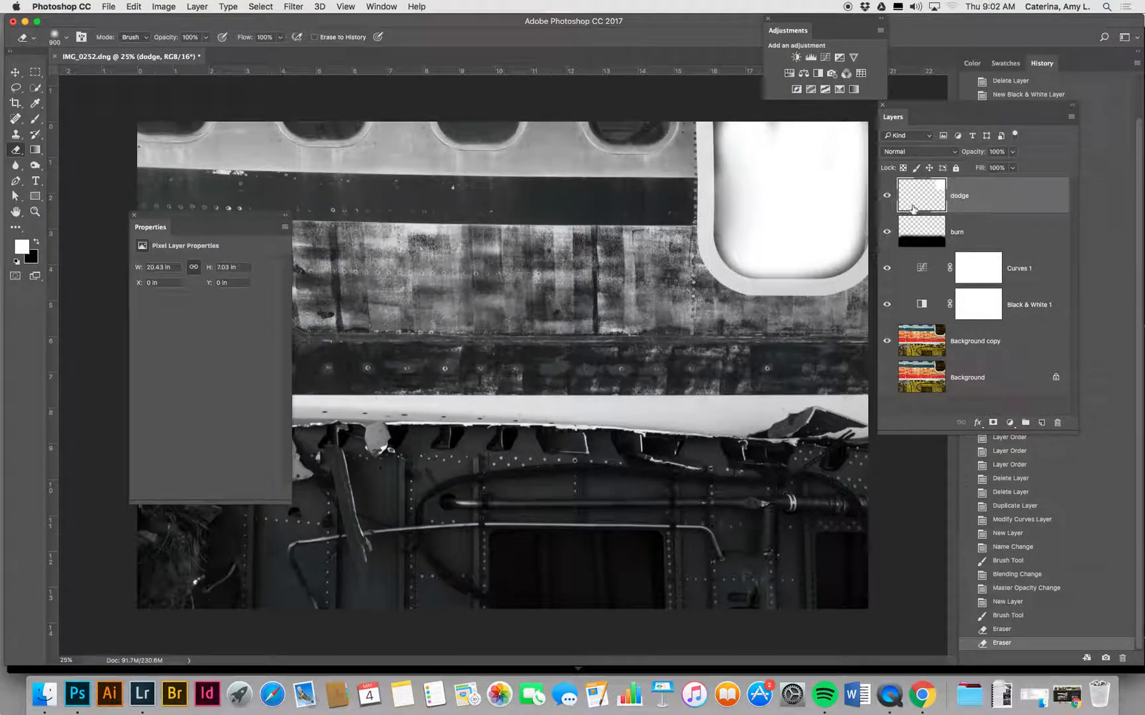
Step: Set the dodge layer's blend mode to Soft Light and compare the image with the layer hidden and shown
click(887, 196)
click(887, 196)
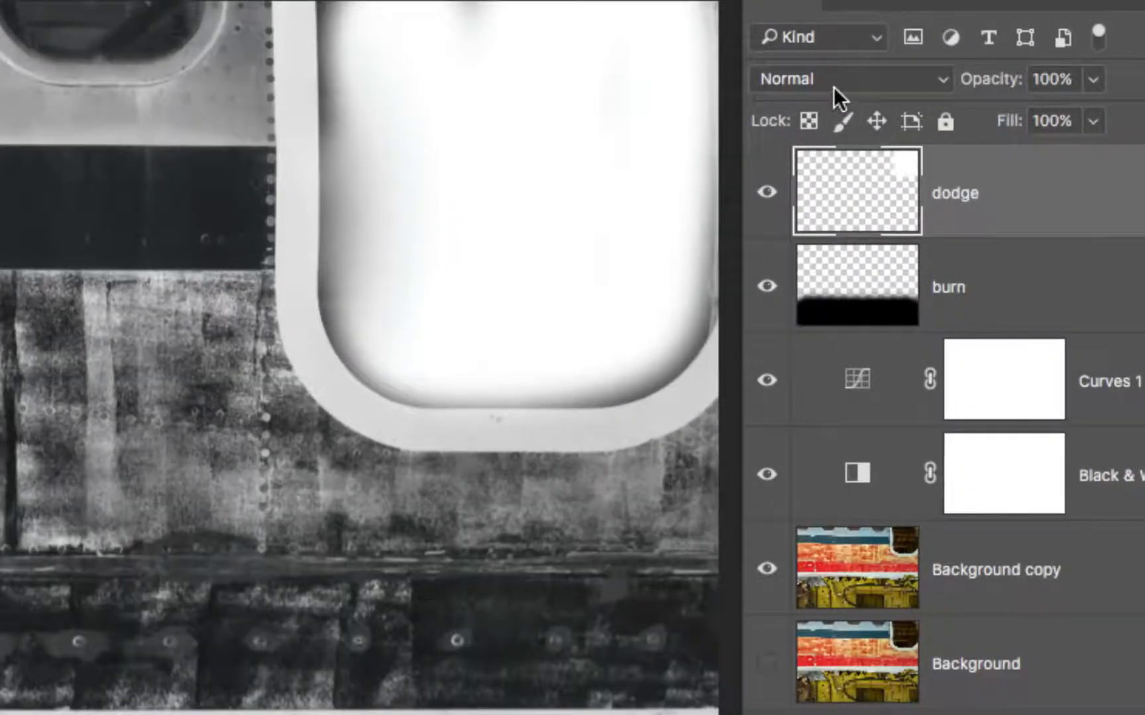
click(834, 83)
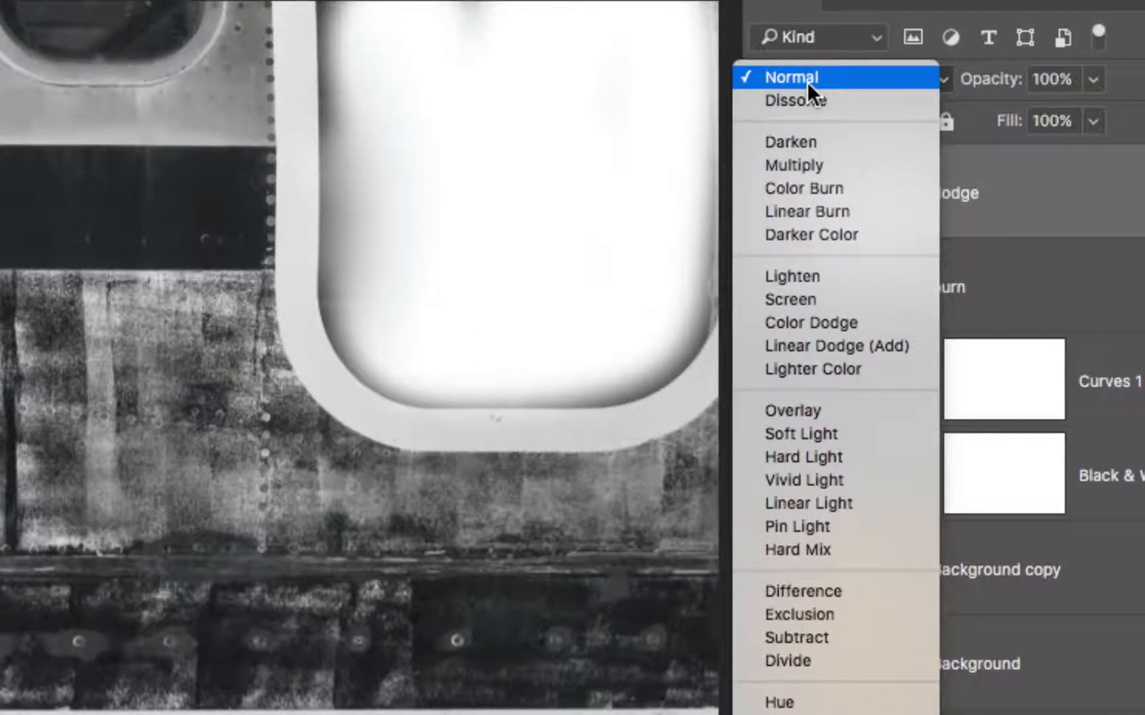
click(866, 432)
click(767, 193)
click(767, 194)
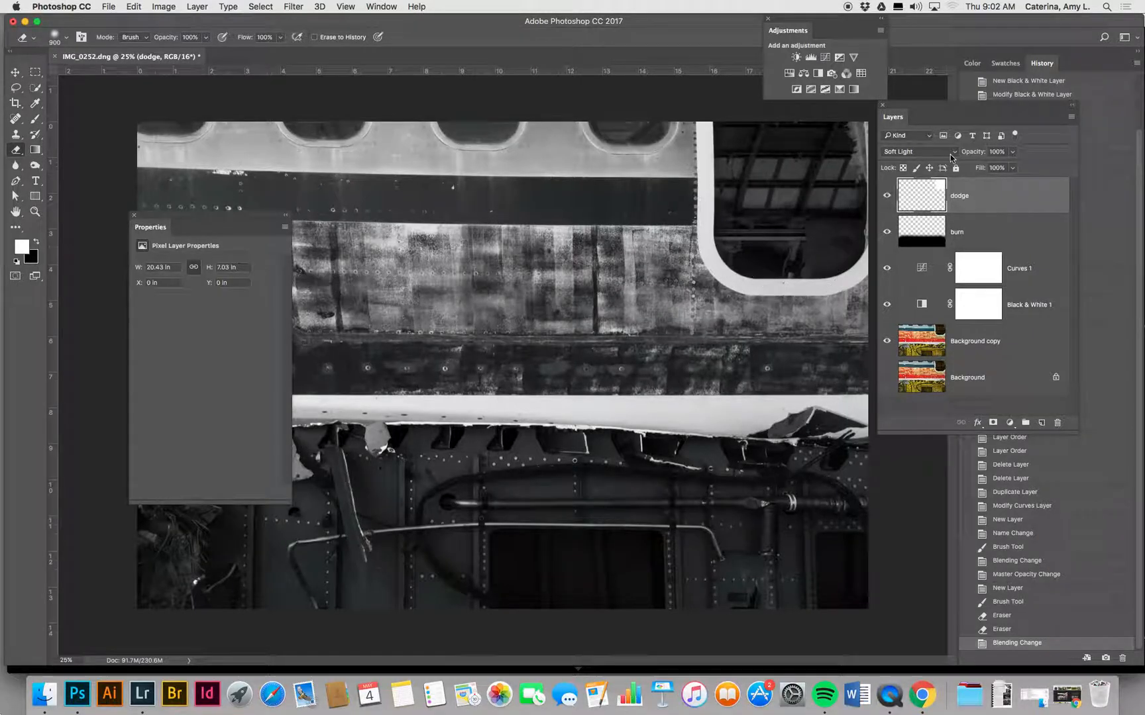
Step: Lower the dodge layer's opacity to 59% and check its effect by hiding and showing the layer
drag(974, 152, 954, 154)
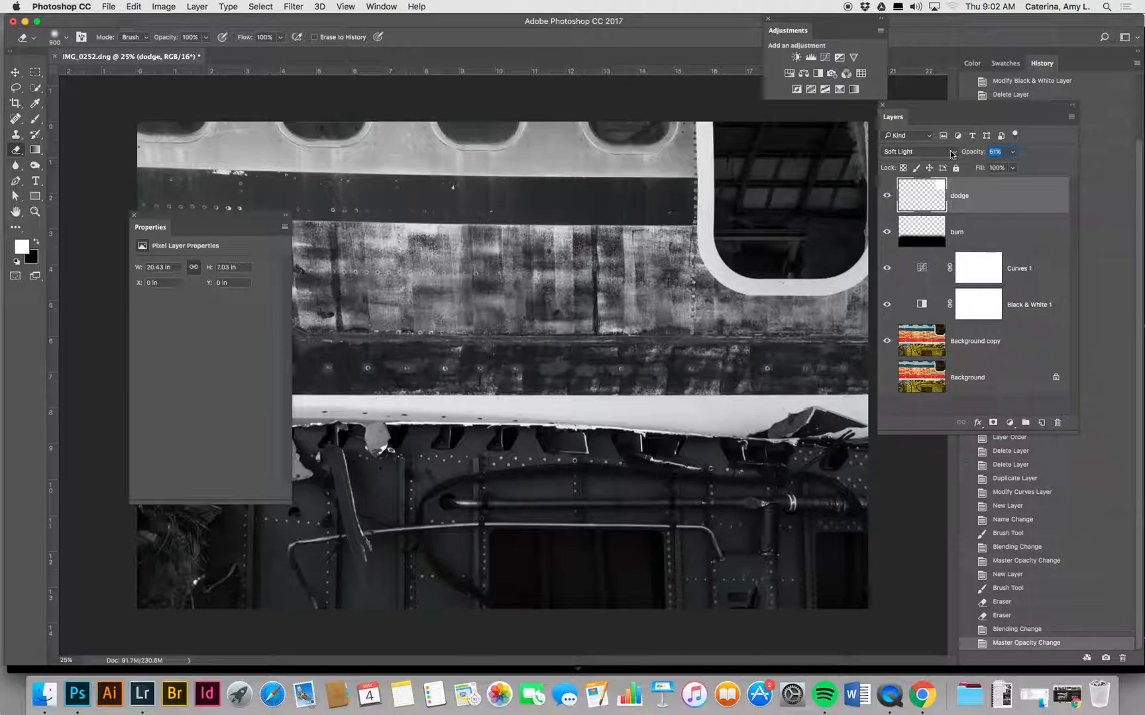
click(886, 196)
click(886, 196)
click(886, 196)
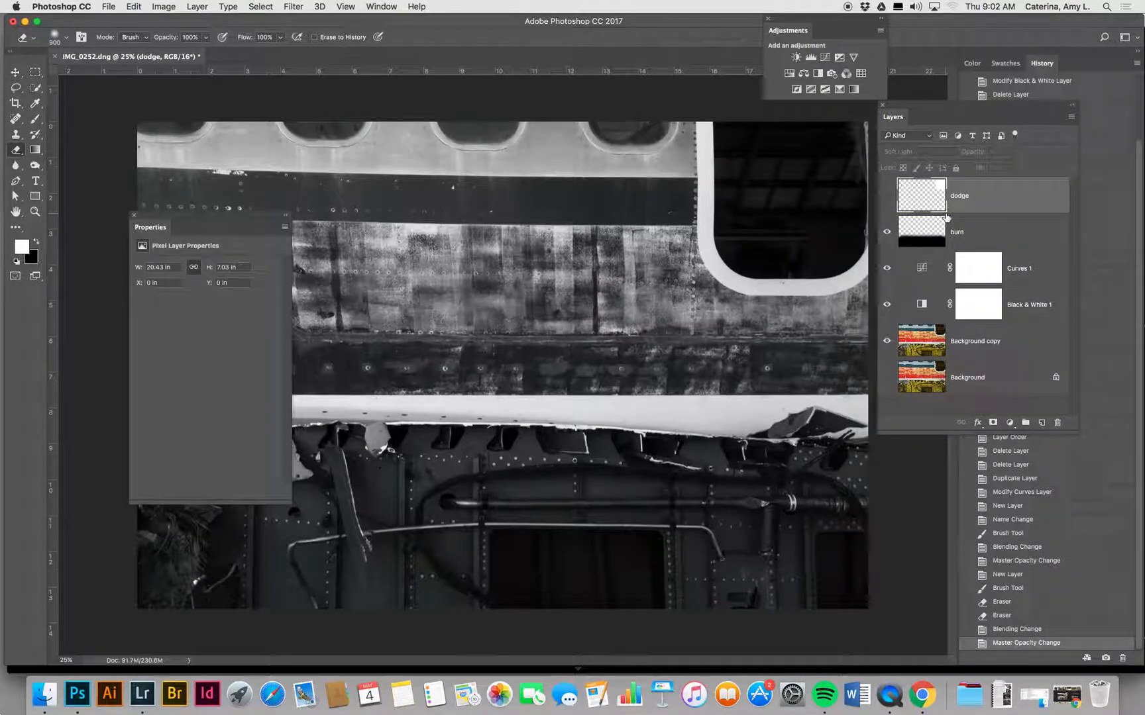
click(883, 195)
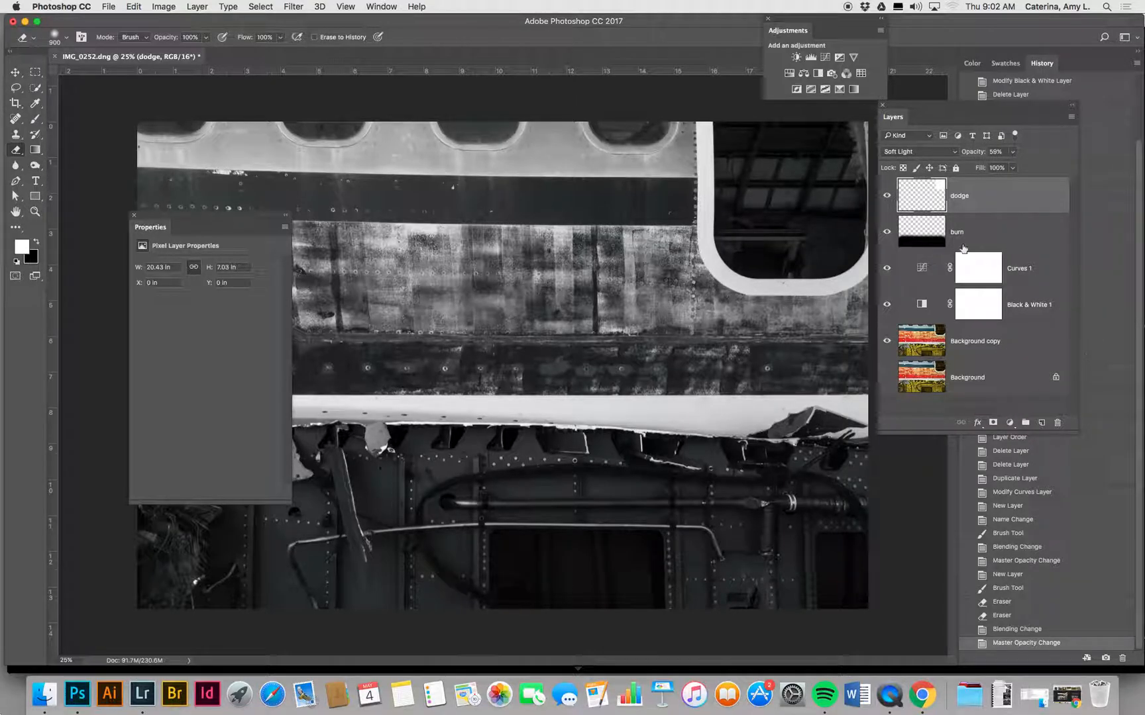
Step: Review the settings of the Curves 1 and Black & White 1 adjustment layers, and reselect the dodge layer
click(1028, 274)
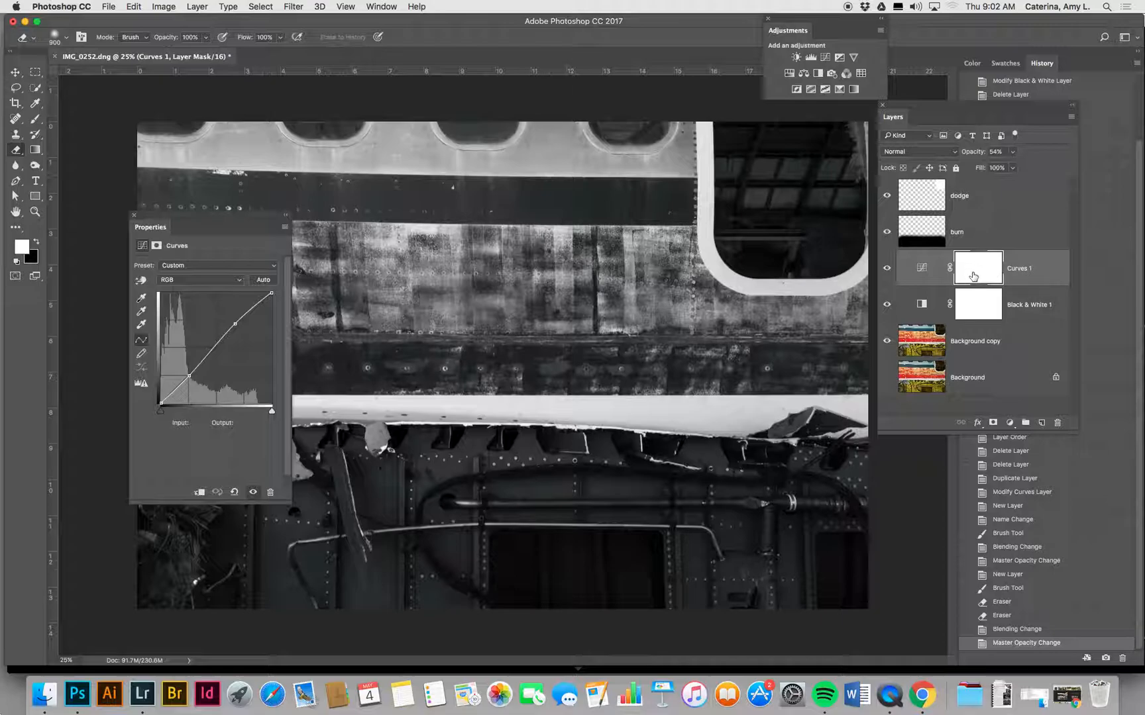
click(1038, 310)
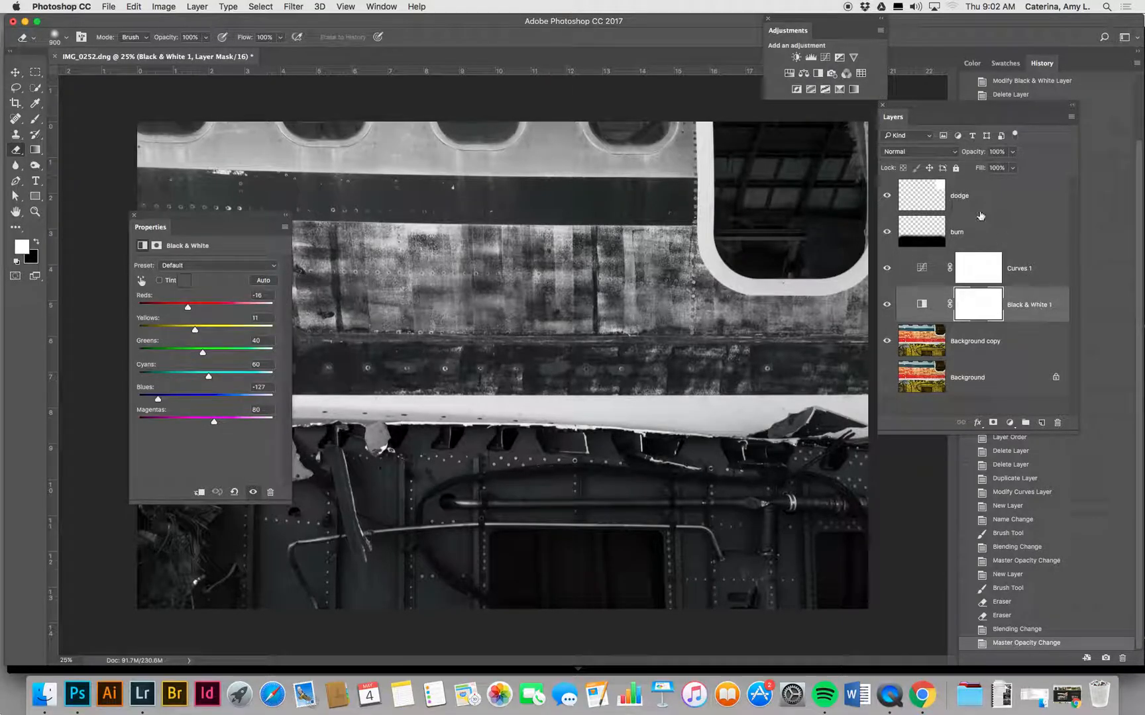
click(981, 215)
click(980, 198)
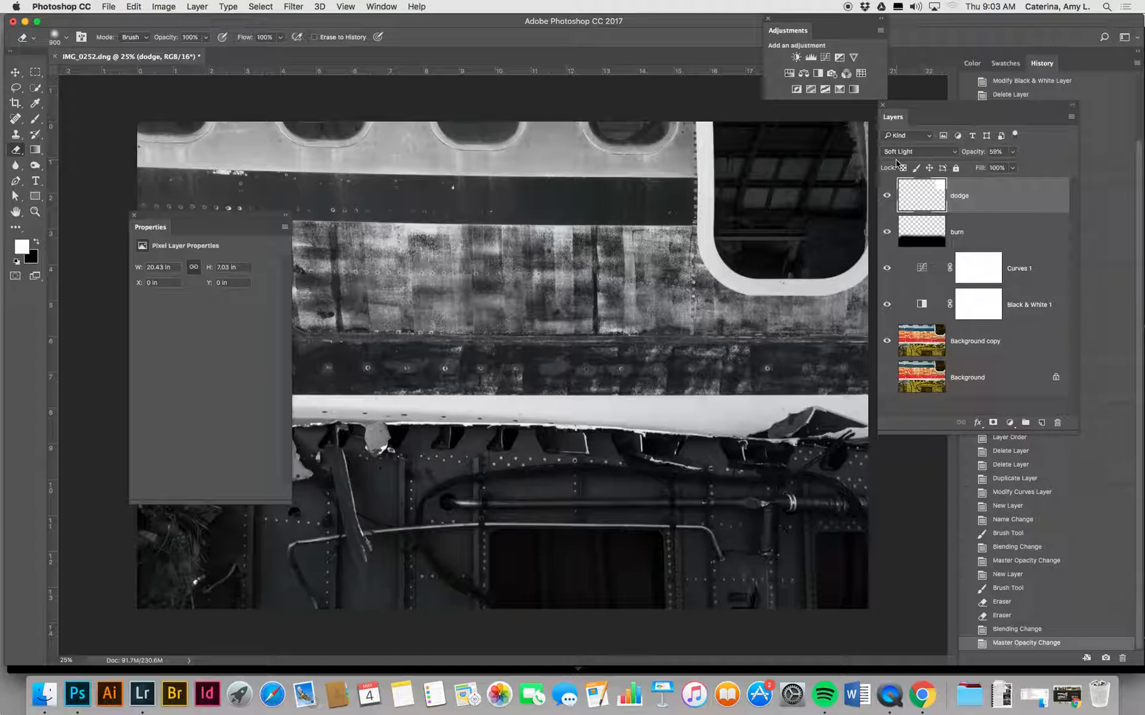
Step: Close the IMG_0252.dng document, saving its changes
drag(175, 217, 231, 256)
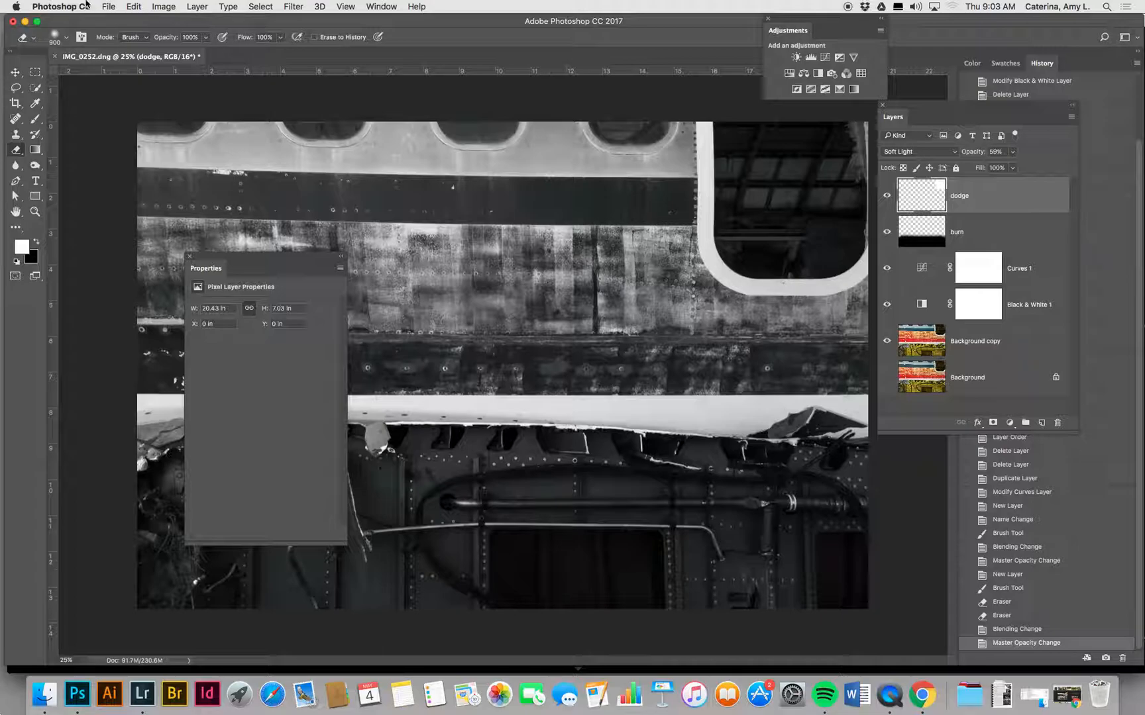
click(13, 22)
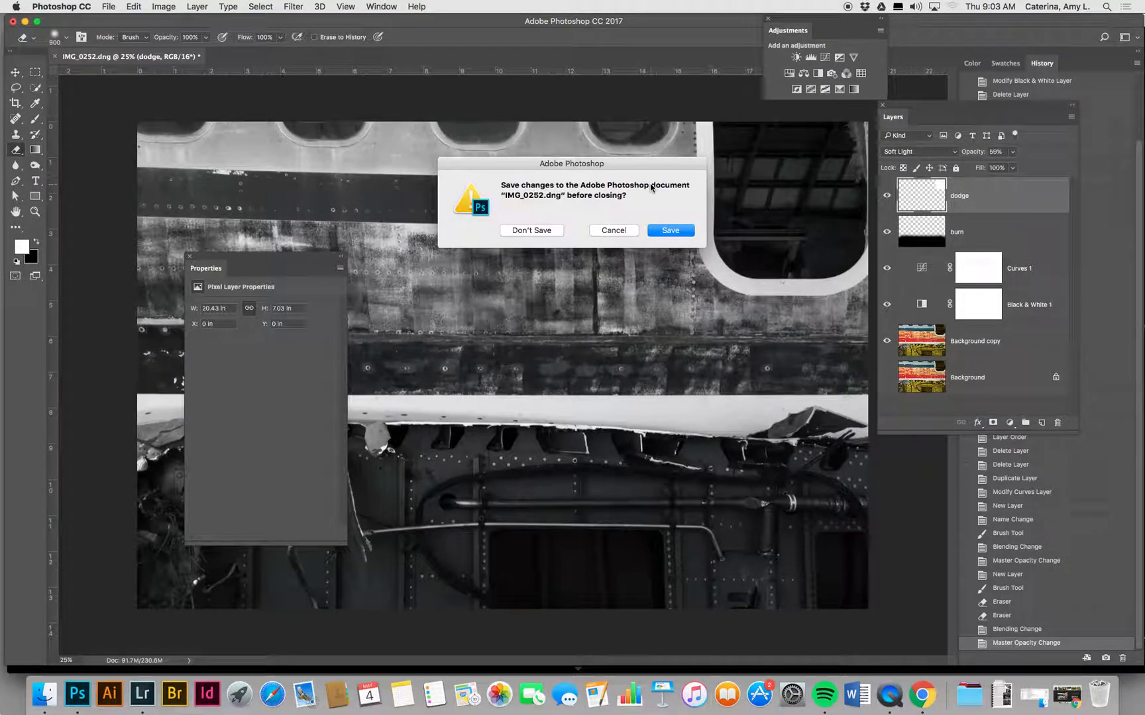
click(669, 231)
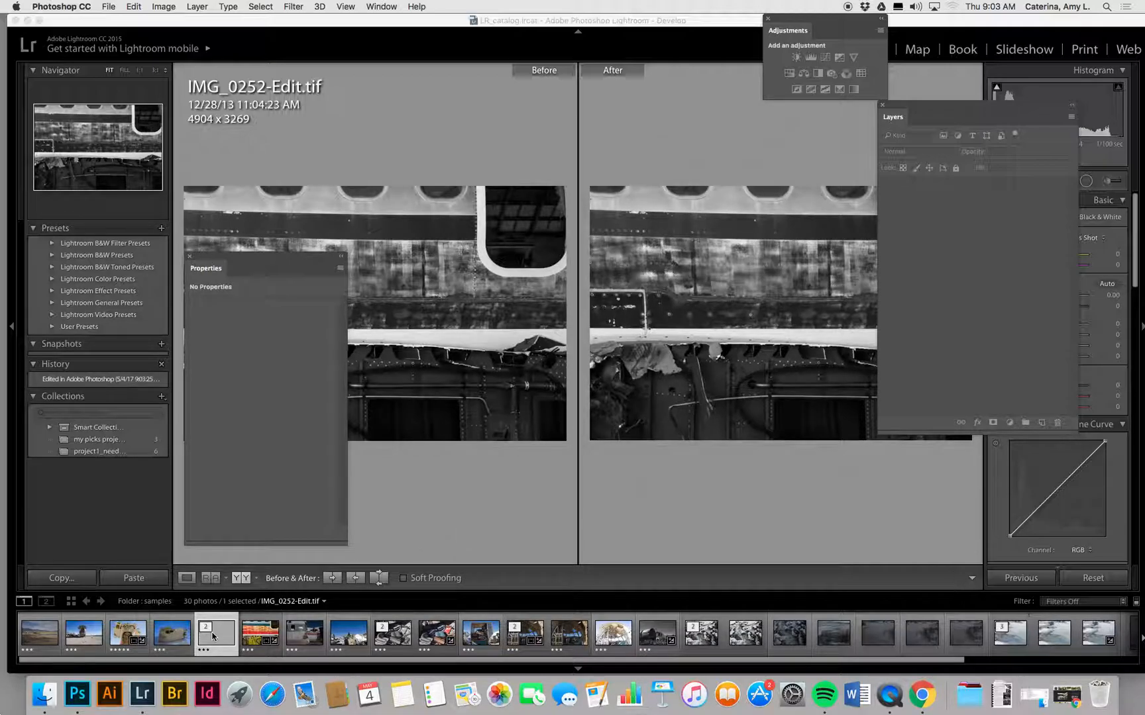
Step: Compare the original IMG_0252.dng with the saved IMG_0252-Edit.tif in Lightroom's filmstrip
click(261, 642)
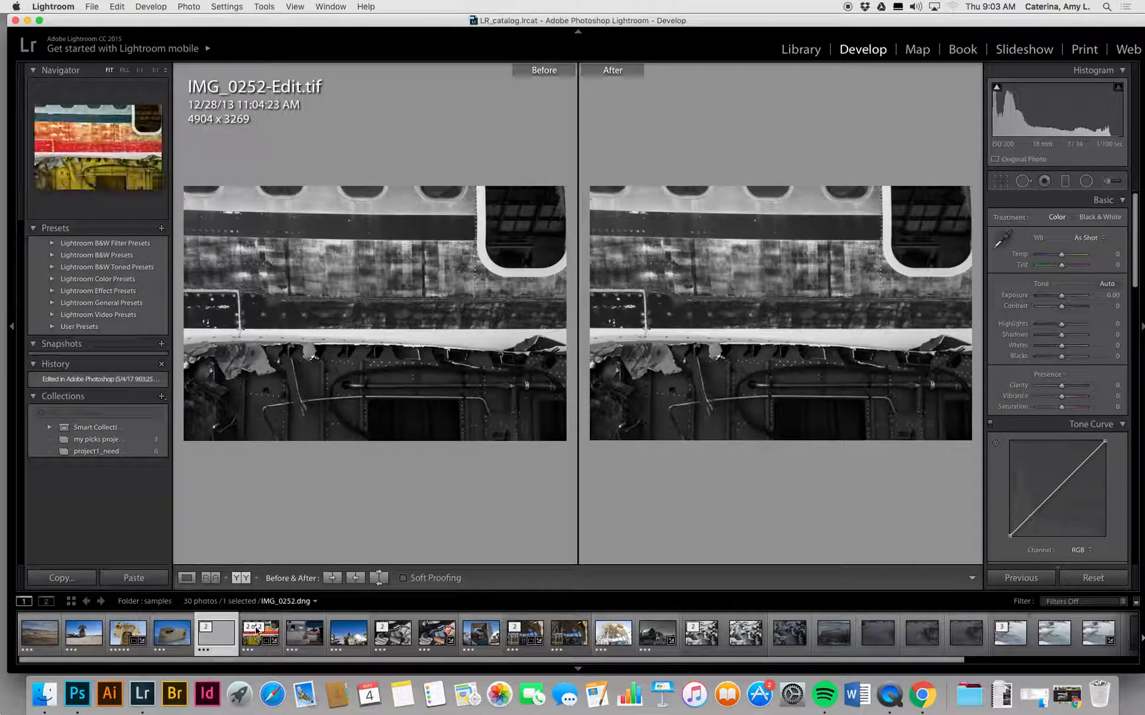
click(222, 638)
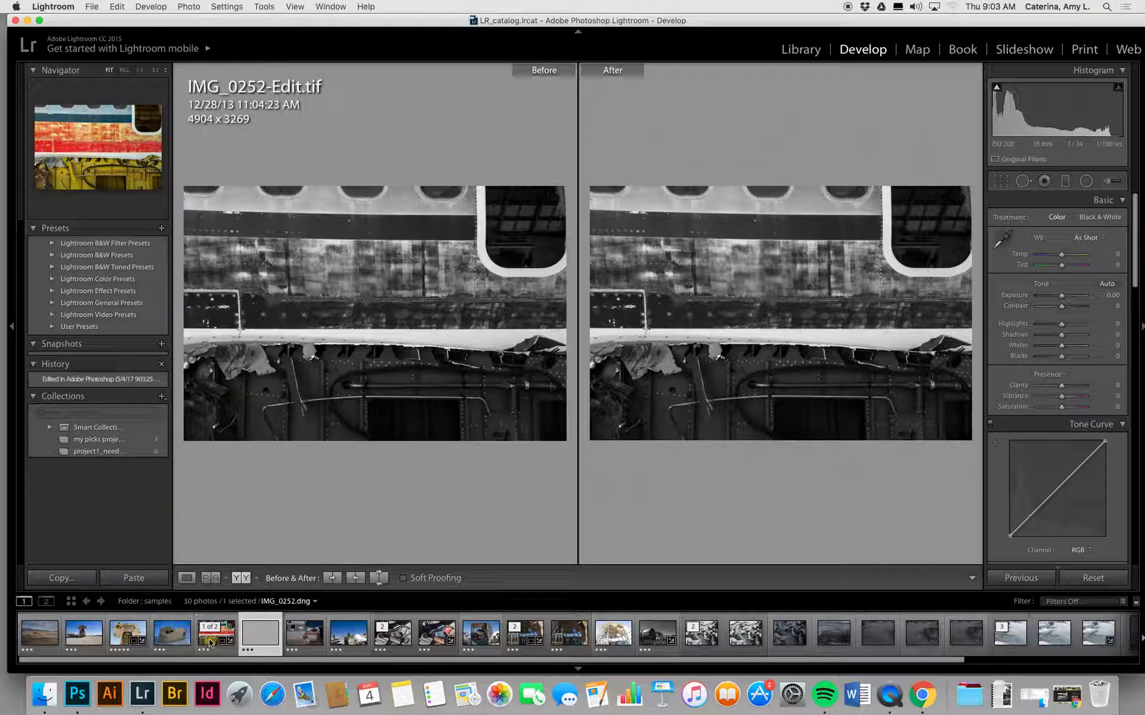
click(255, 642)
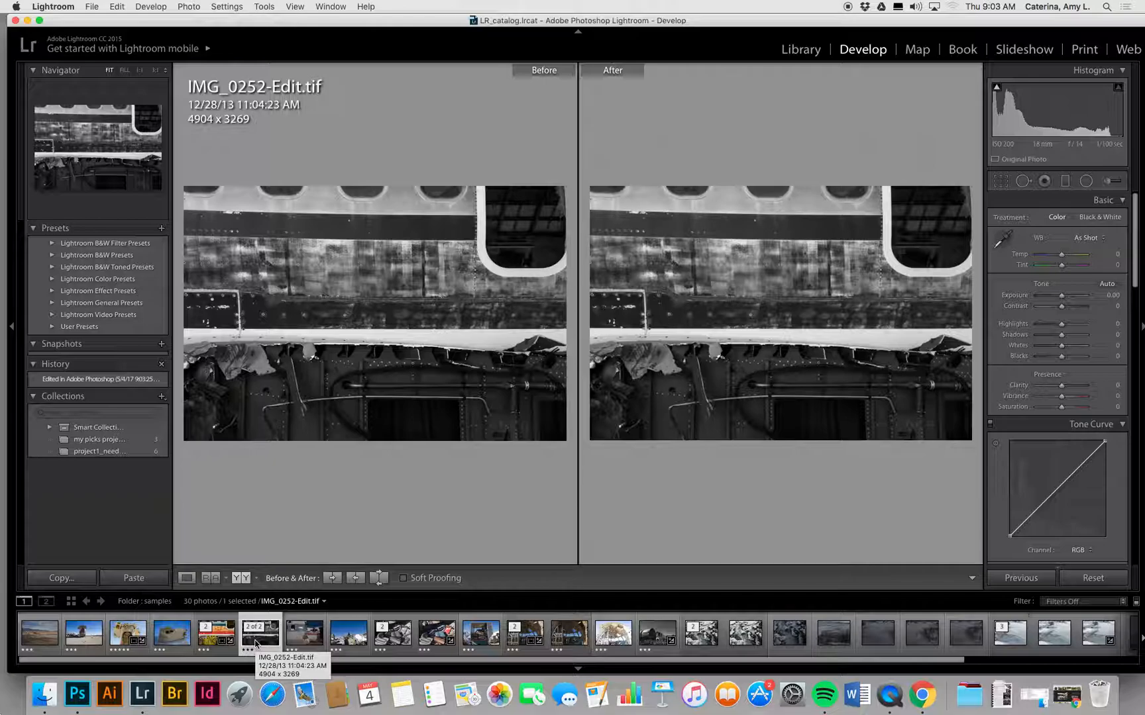
Step: Open IMG_0252-Edit.tif in Photoshop as a copy with Lightroom adjustments, inspect its layers, and close it without saving
right_click(256, 643)
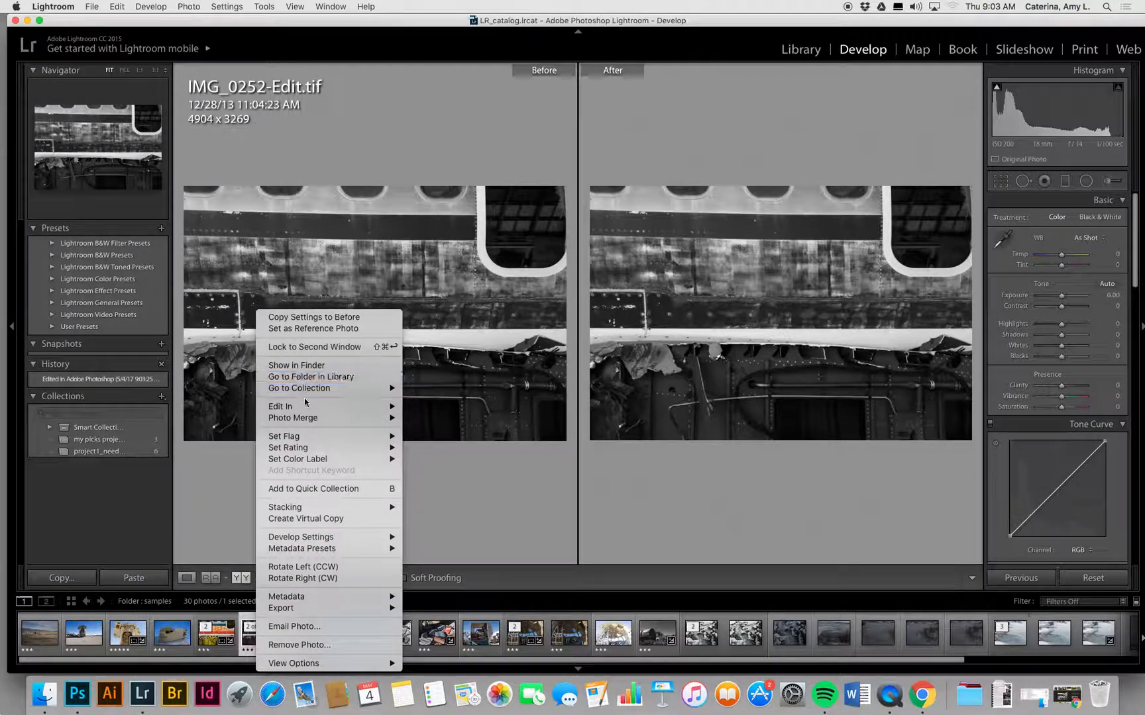
mouse_move(306, 408)
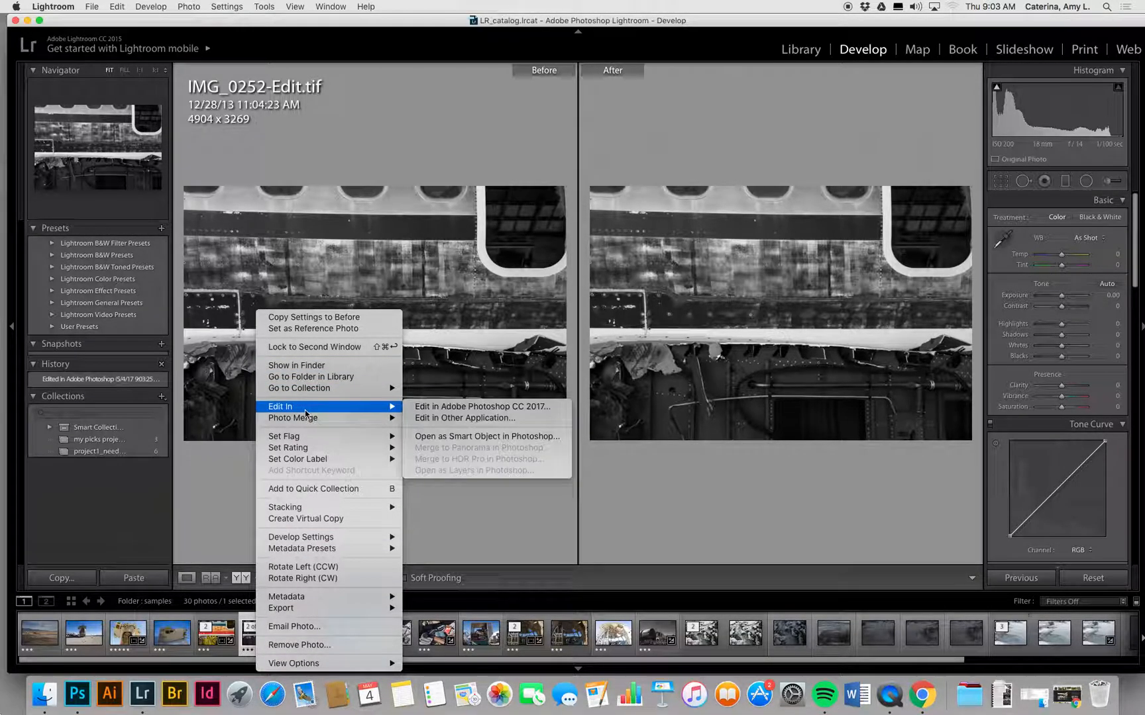
click(524, 410)
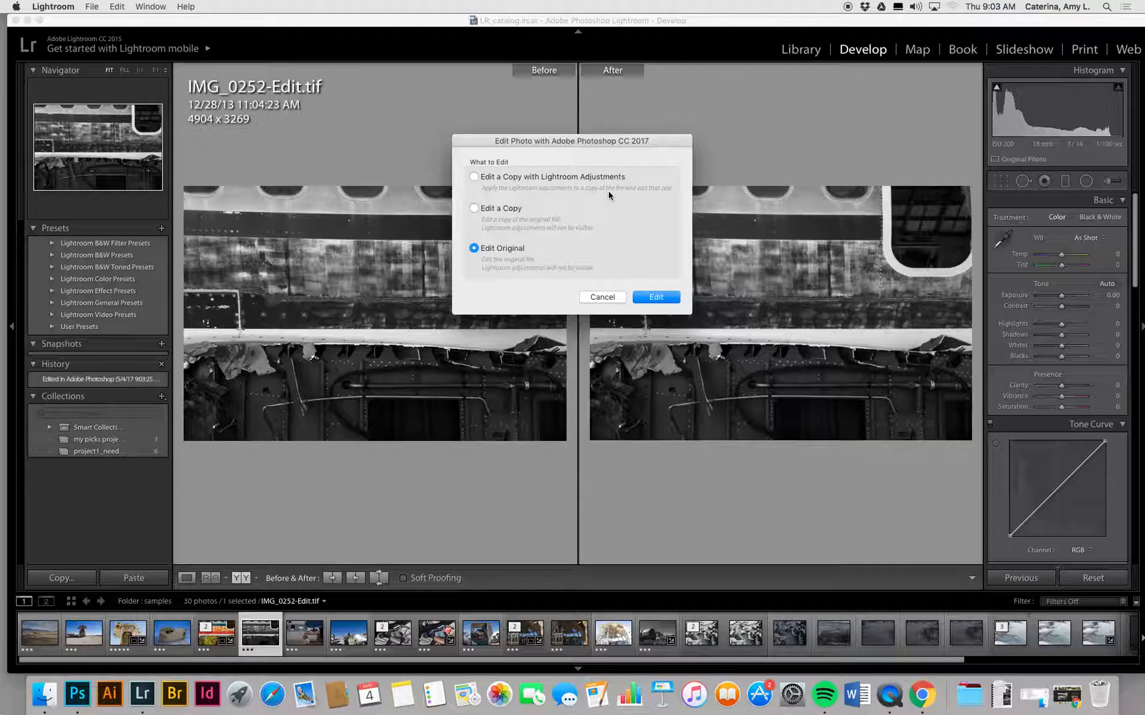
click(543, 180)
click(662, 300)
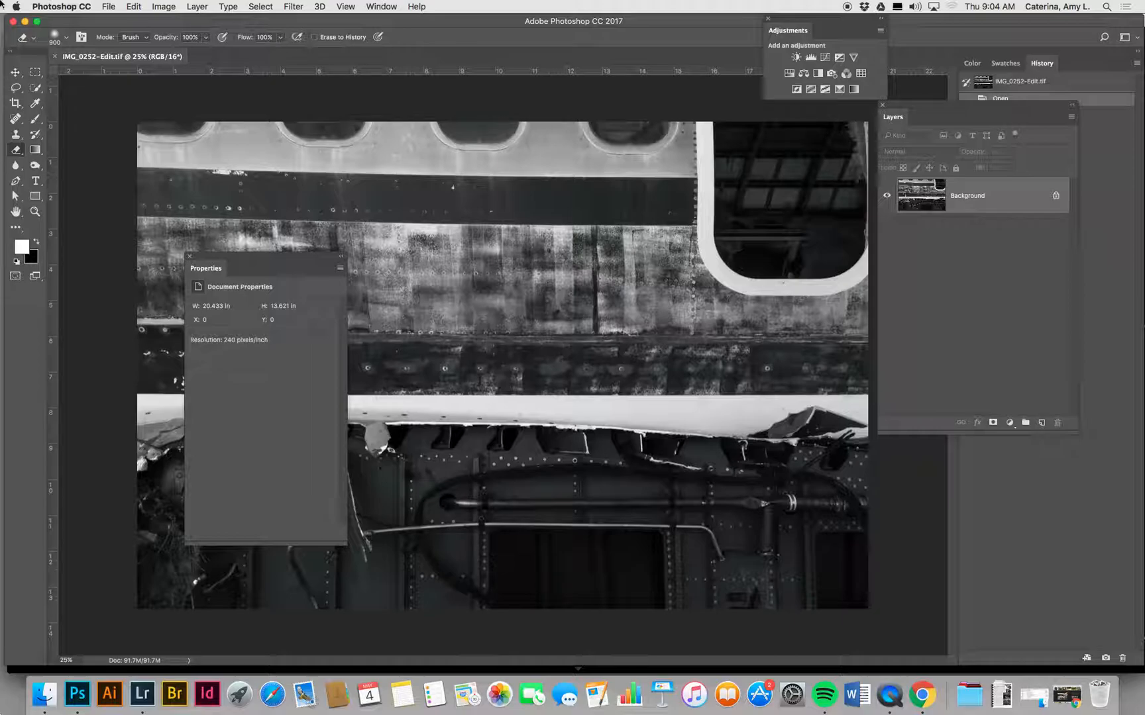
click(13, 21)
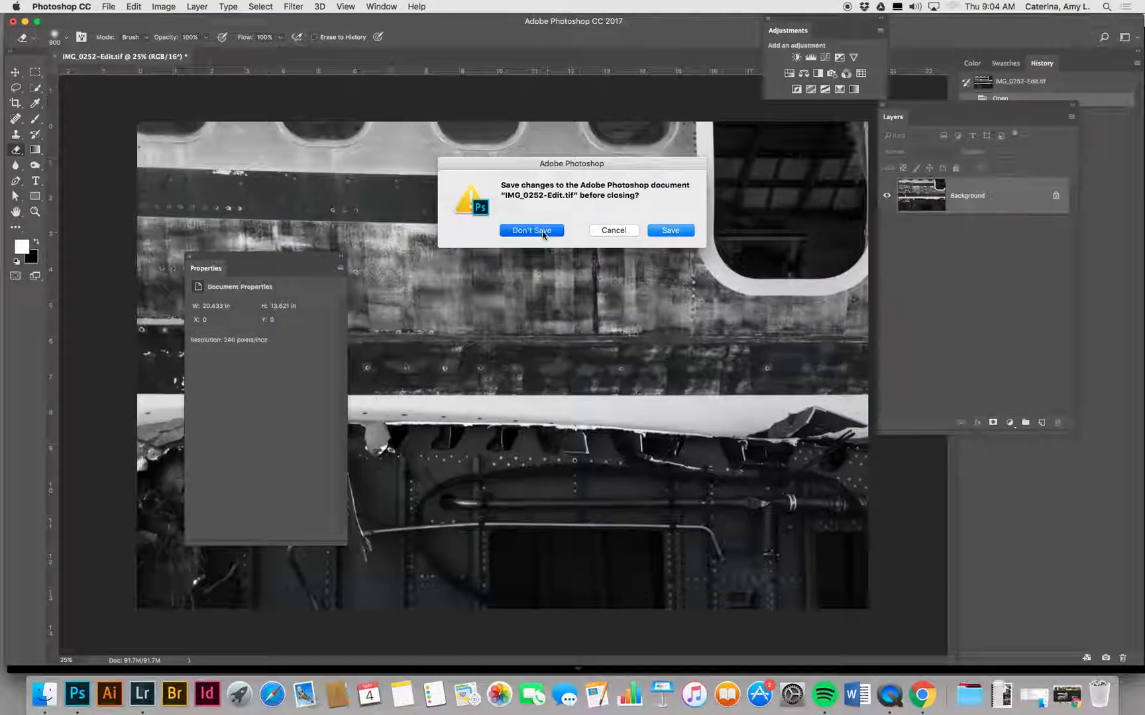
click(533, 231)
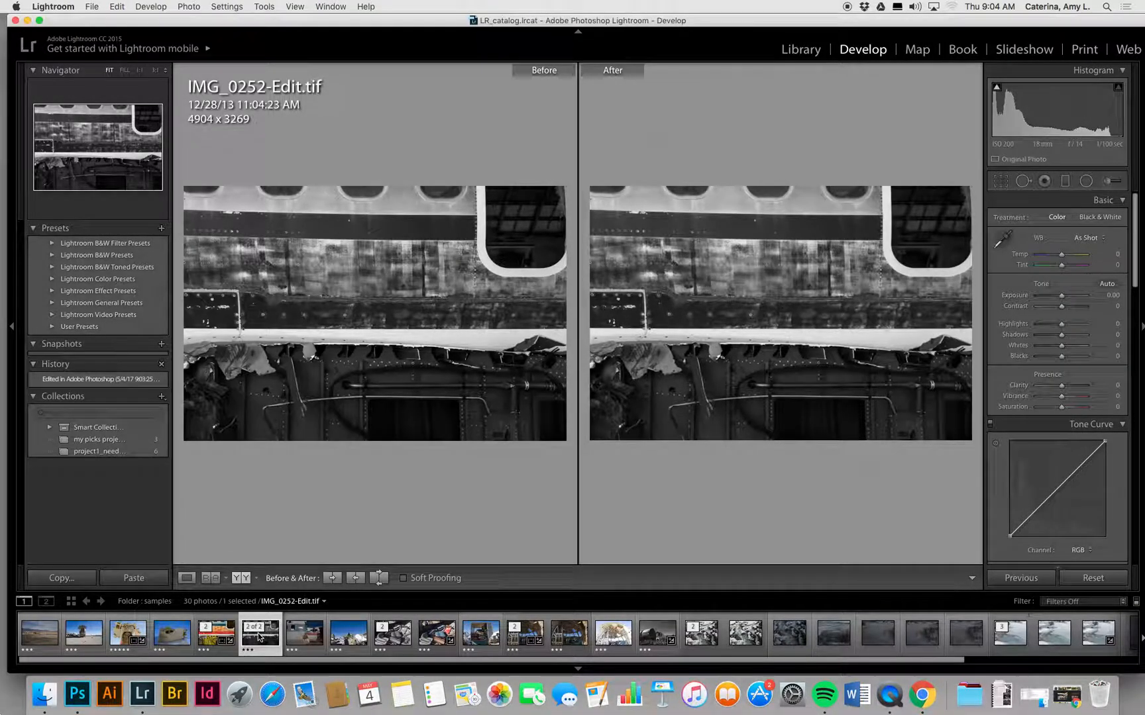
Step: Reveal IMG_0252-Edit.tif in Finder from Lightroom, enlarge the Finder window, and open the file with Adobe Photoshop CC 2017
right_click(262, 637)
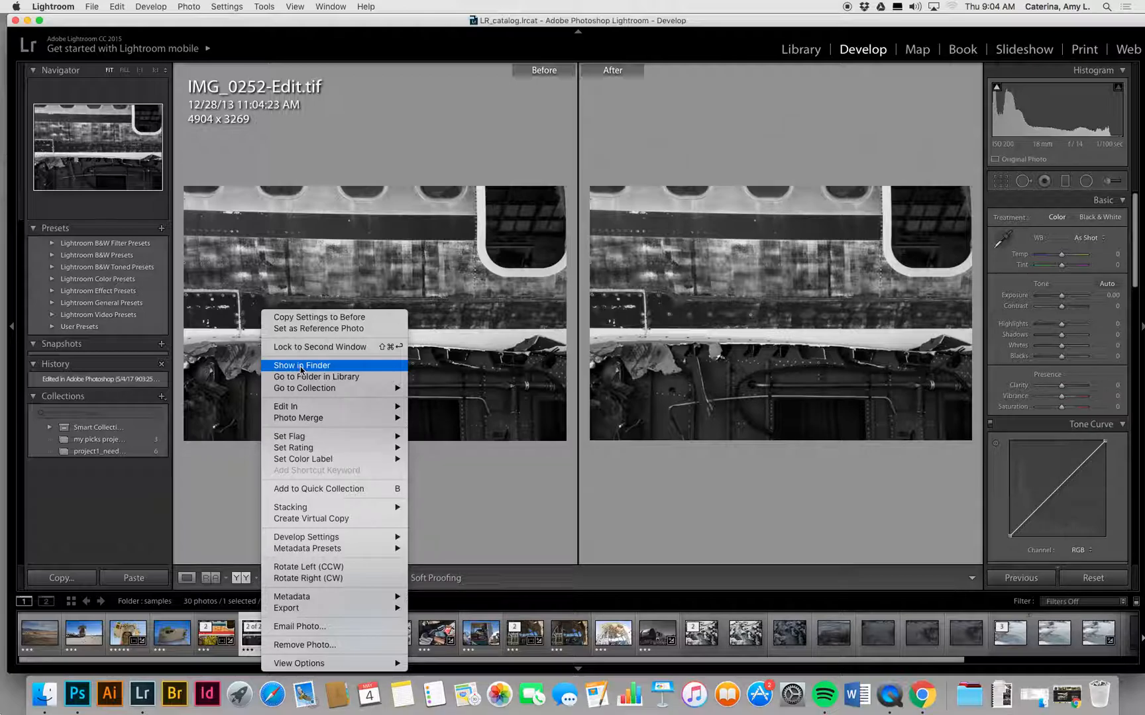
click(348, 369)
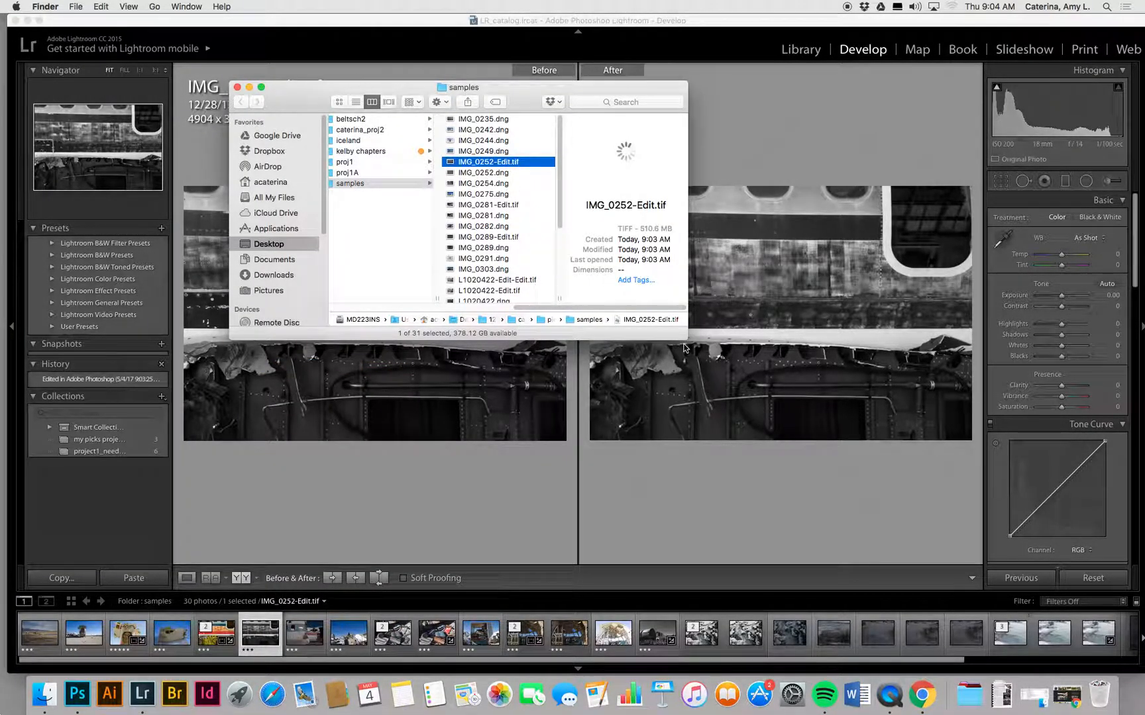
drag(685, 338, 801, 387)
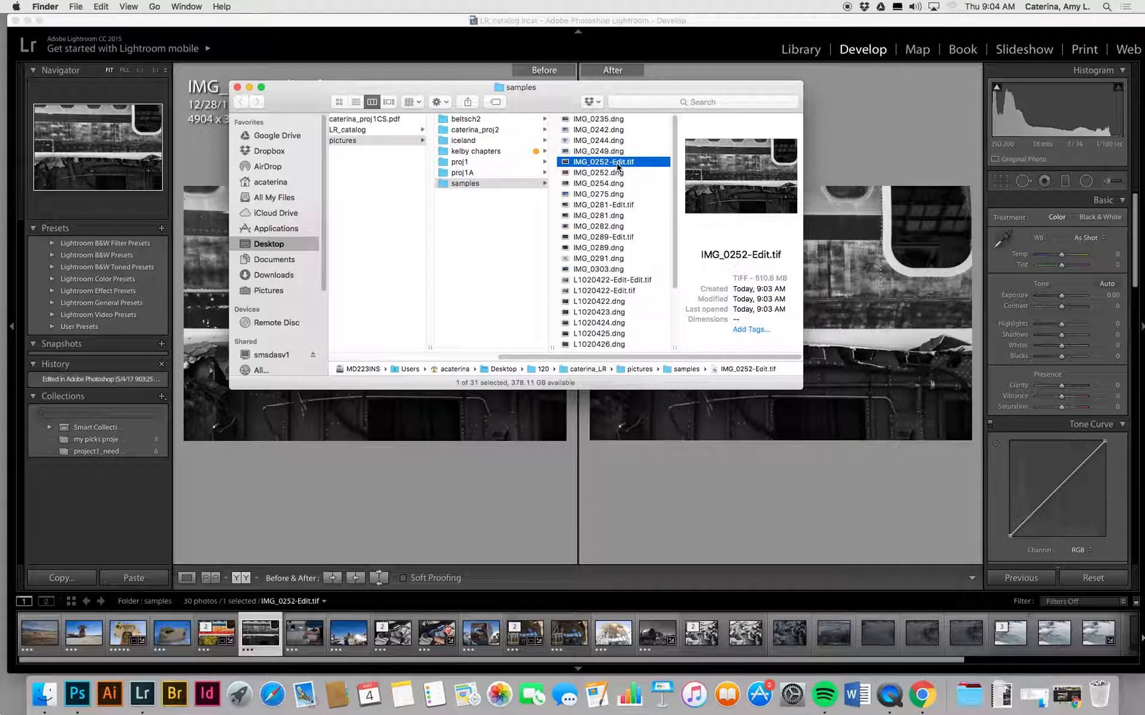
right_click(595, 163)
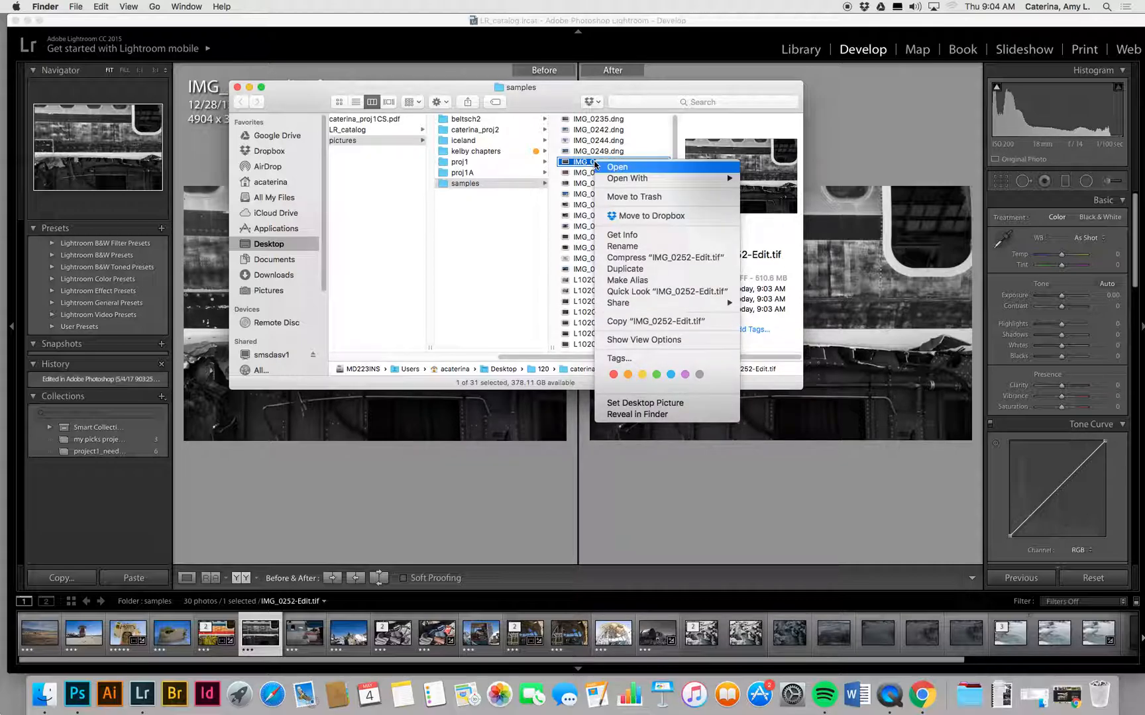
mouse_move(611, 180)
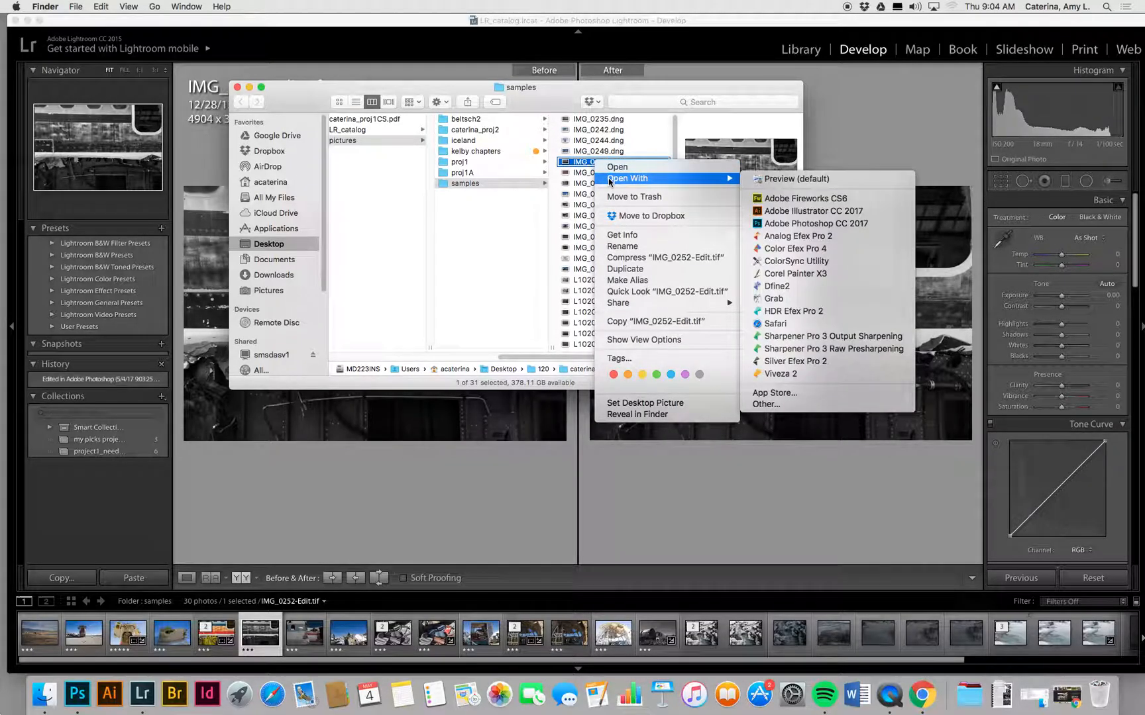
click(783, 224)
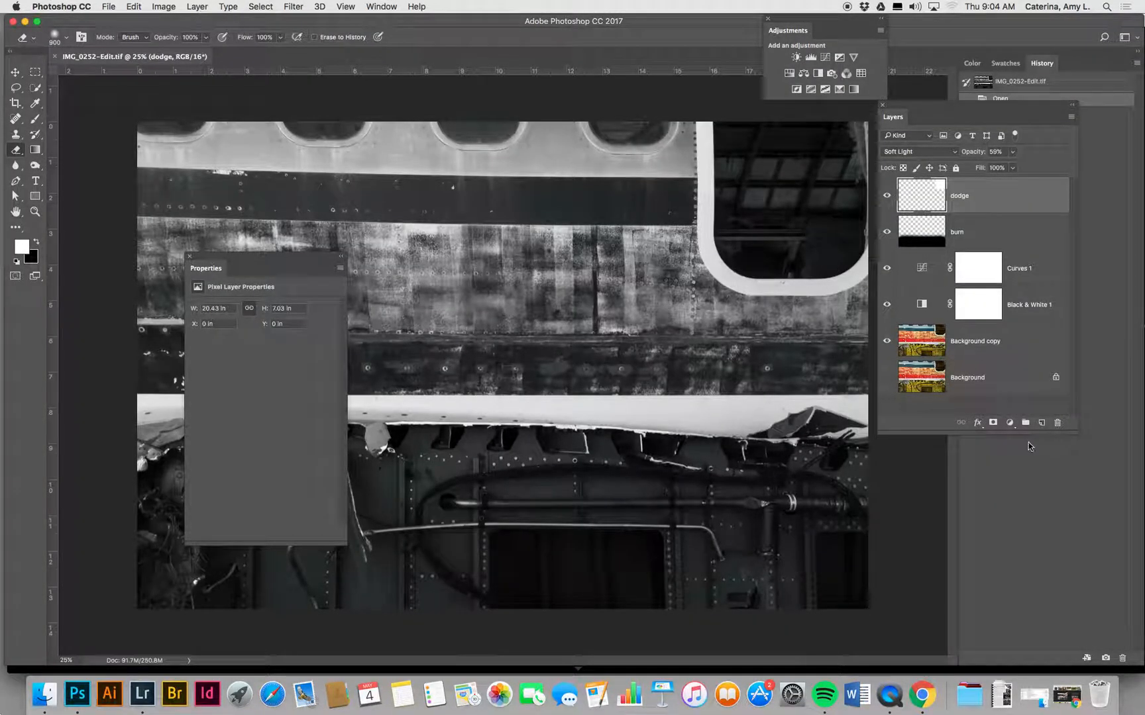
Step: Add a new layer above the dodge layer and name it dodge2
click(1042, 424)
double_click(961, 196)
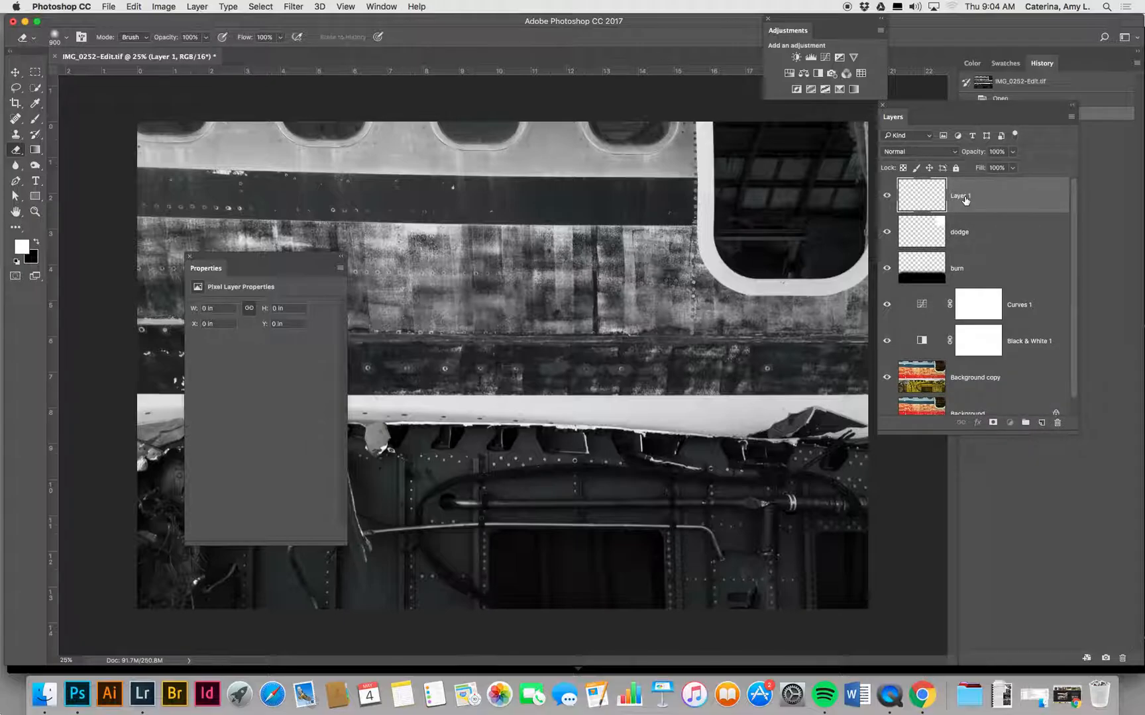
text(dodge2)
key(Return)
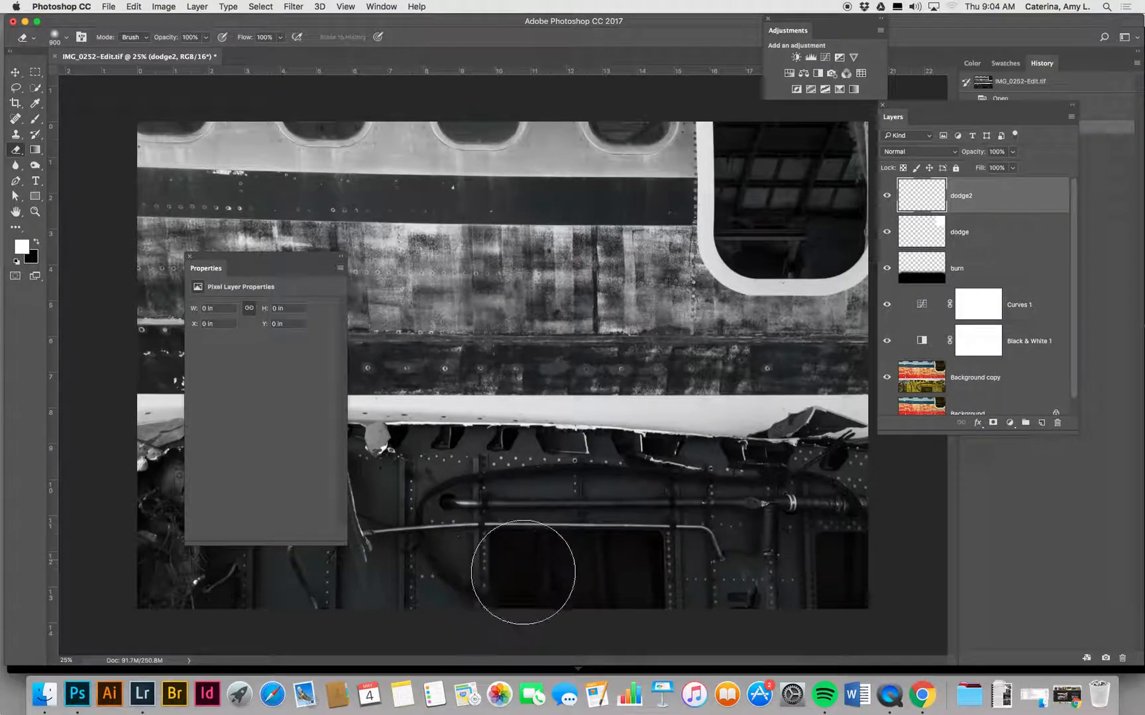
Step: Brush a white patch about 8.9 by 3.4 in over the dark lower opening on dodge2, and close the document with changes saved
click(554, 572)
mouse_move(547, 562)
mouse_down()
mouse_move(594, 573)
mouse_move(525, 533)
mouse_move(563, 589)
mouse_move(613, 598)
mouse_move(538, 568)
mouse_up()
key(b)
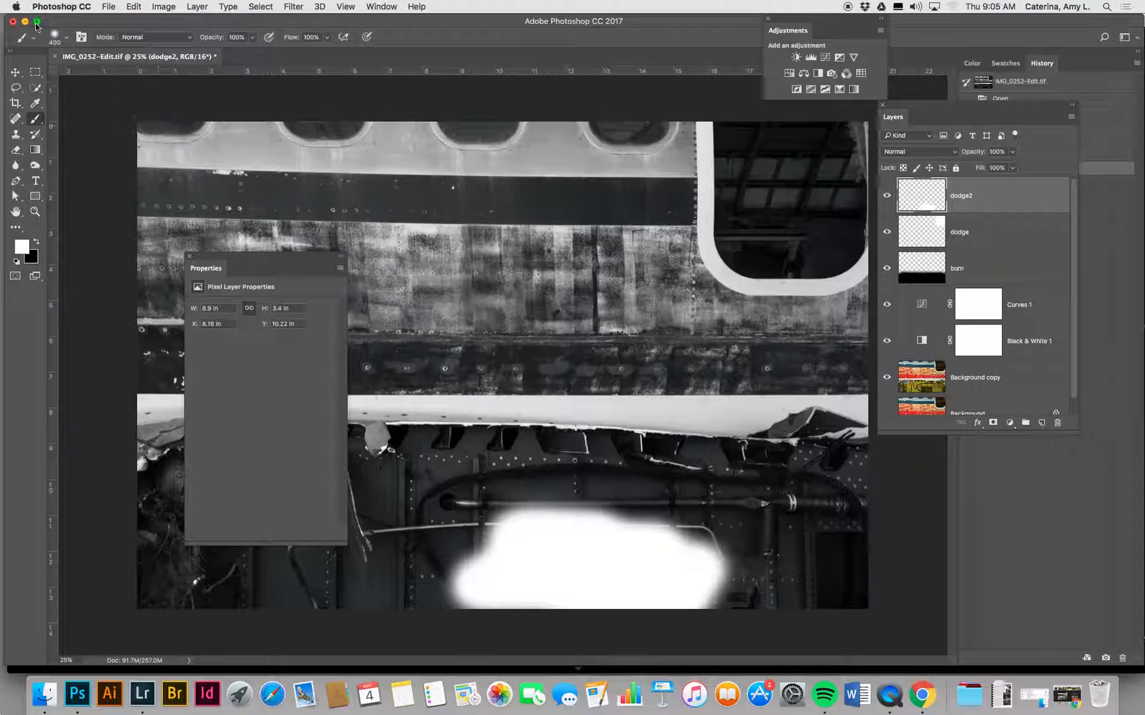
click(13, 21)
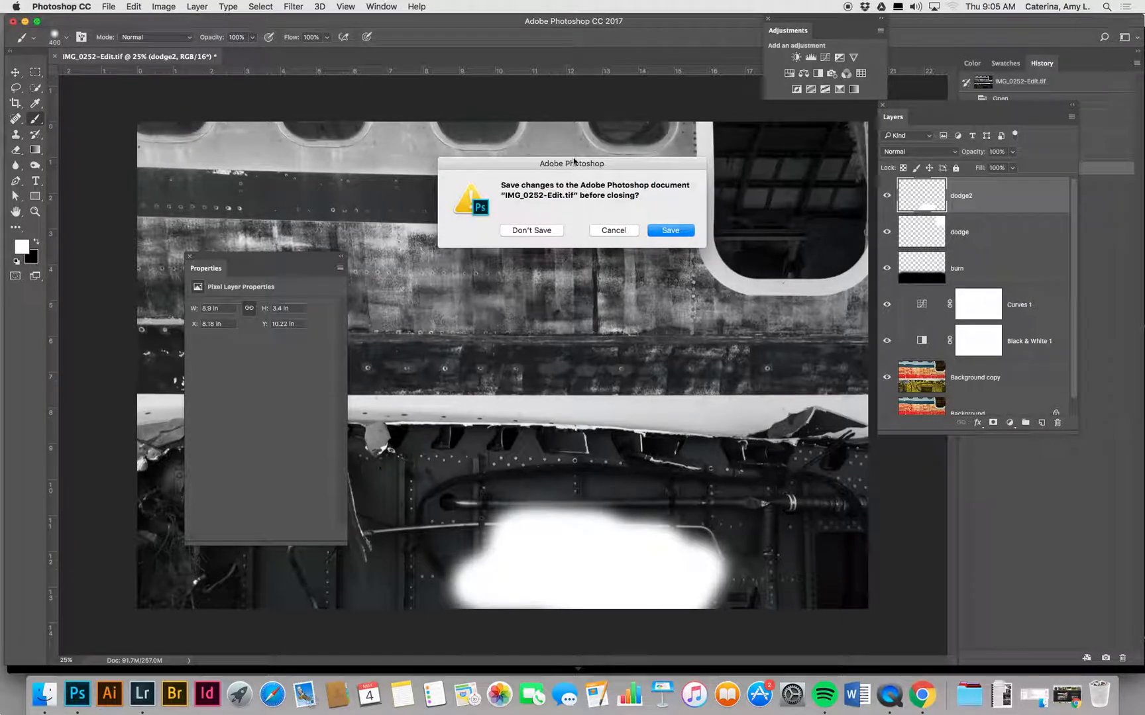
click(671, 231)
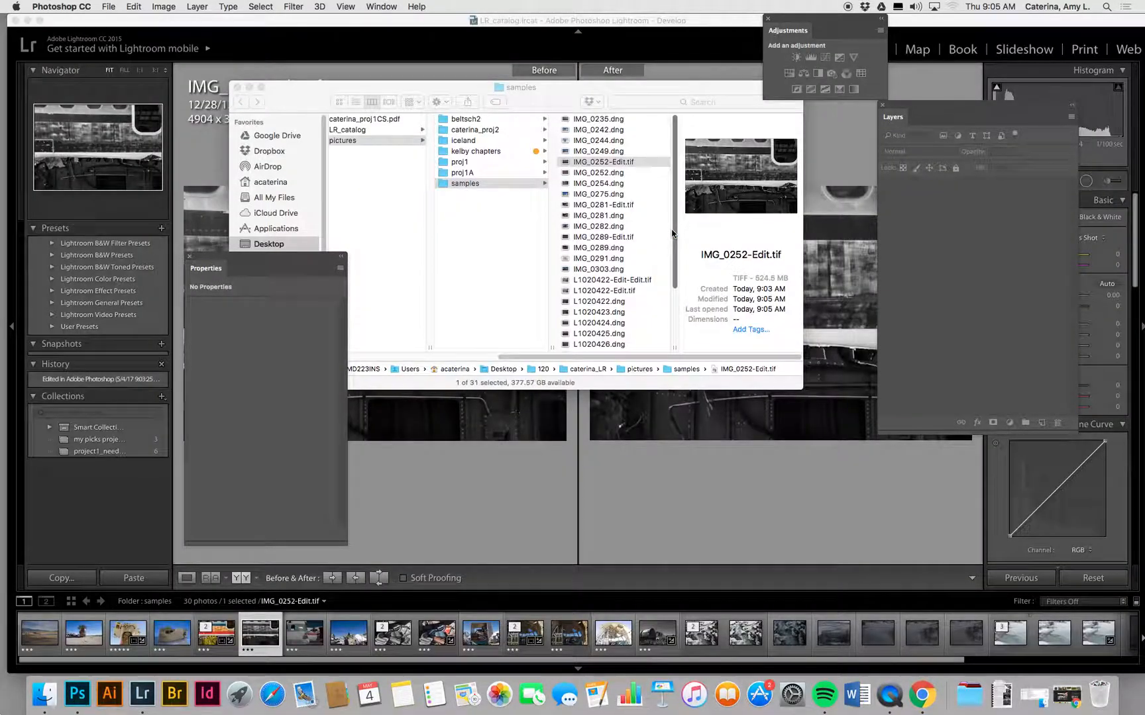
Step: Switch to Lightroom and compare IMG_0252.dng with the updated IMG_0252-Edit.tif, viewing each as a single full image
click(611, 164)
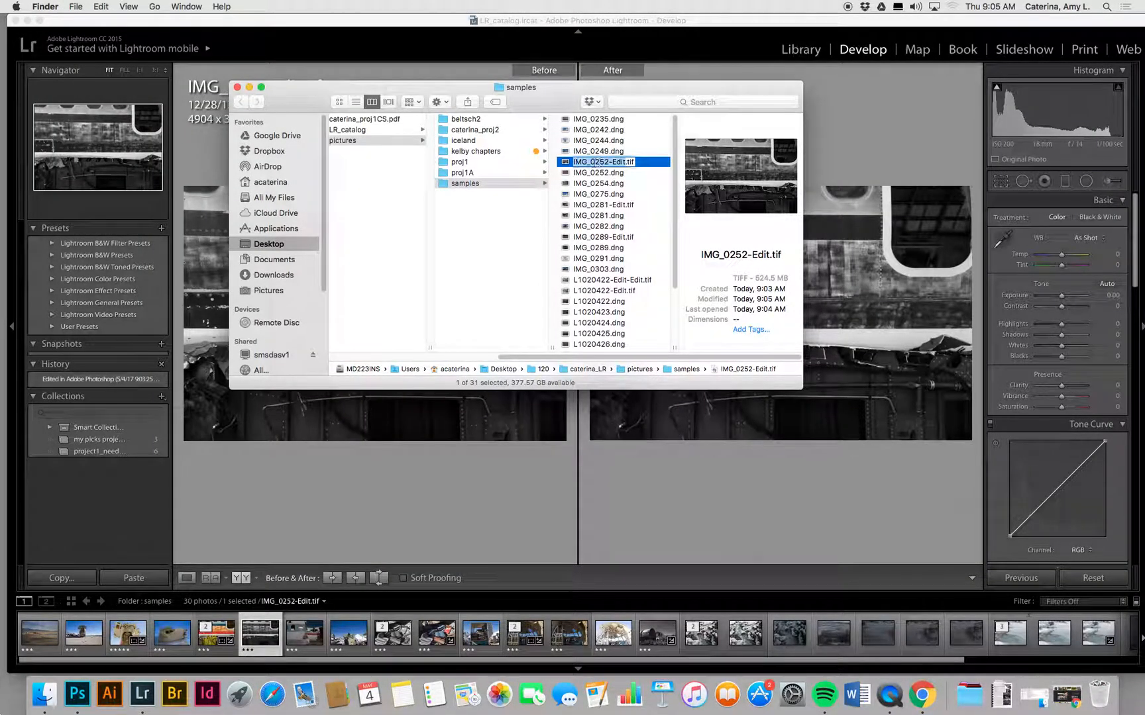
click(707, 471)
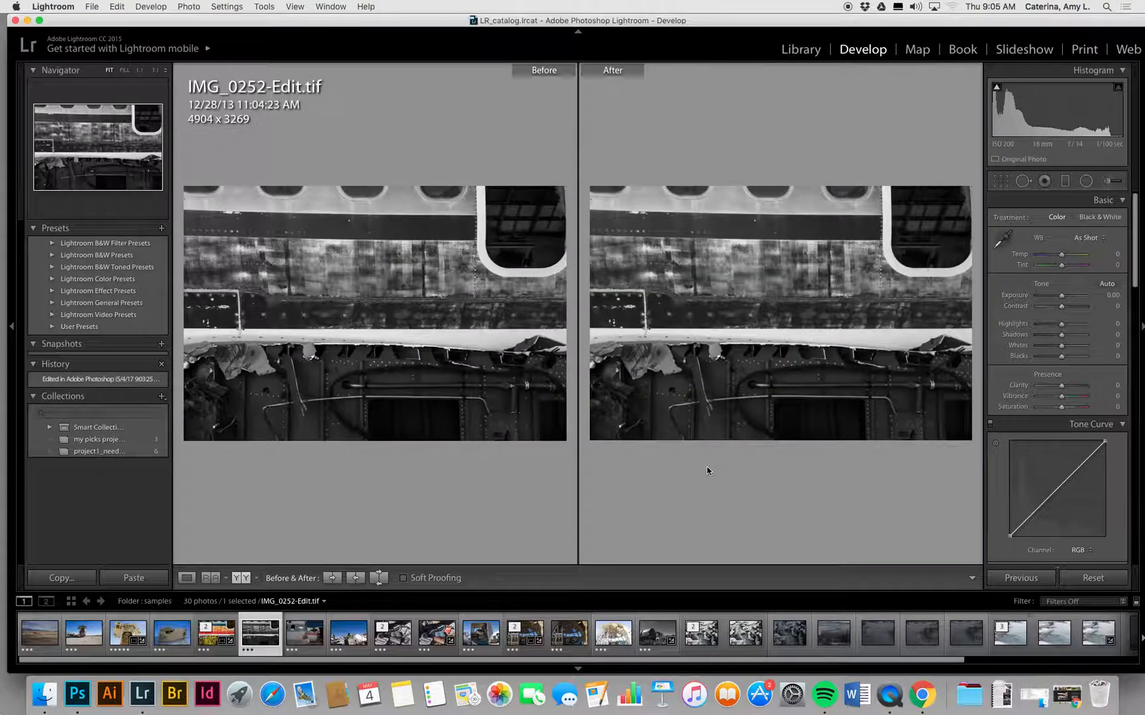
click(221, 635)
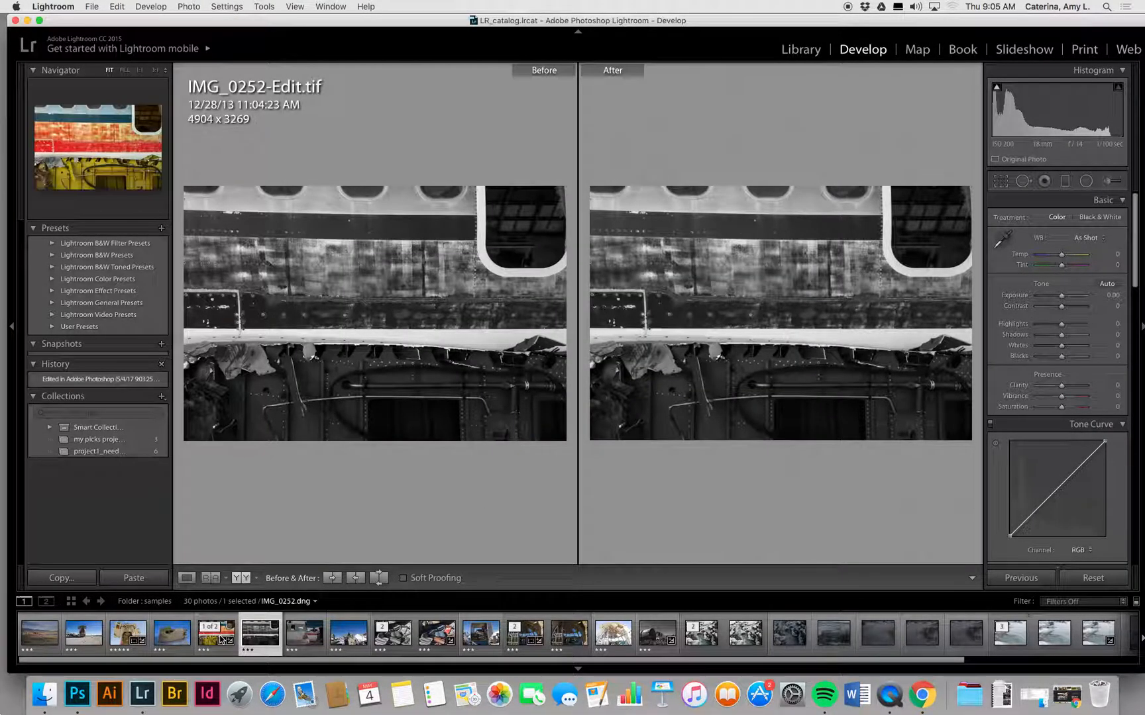
click(262, 638)
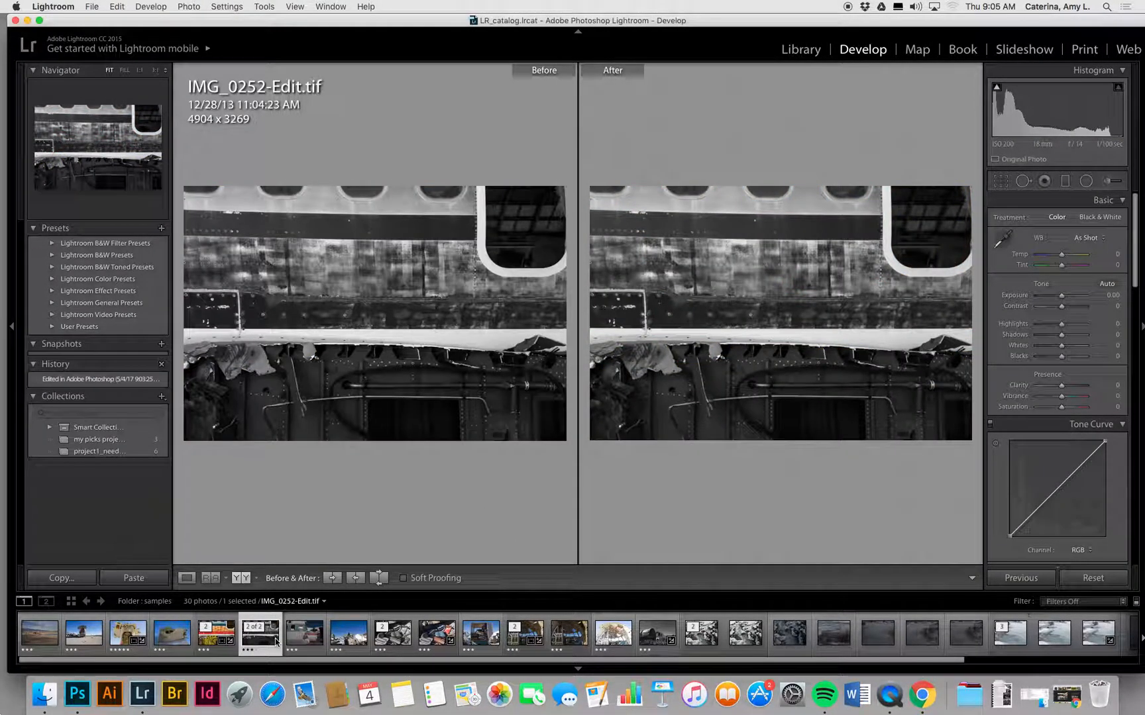
click(187, 579)
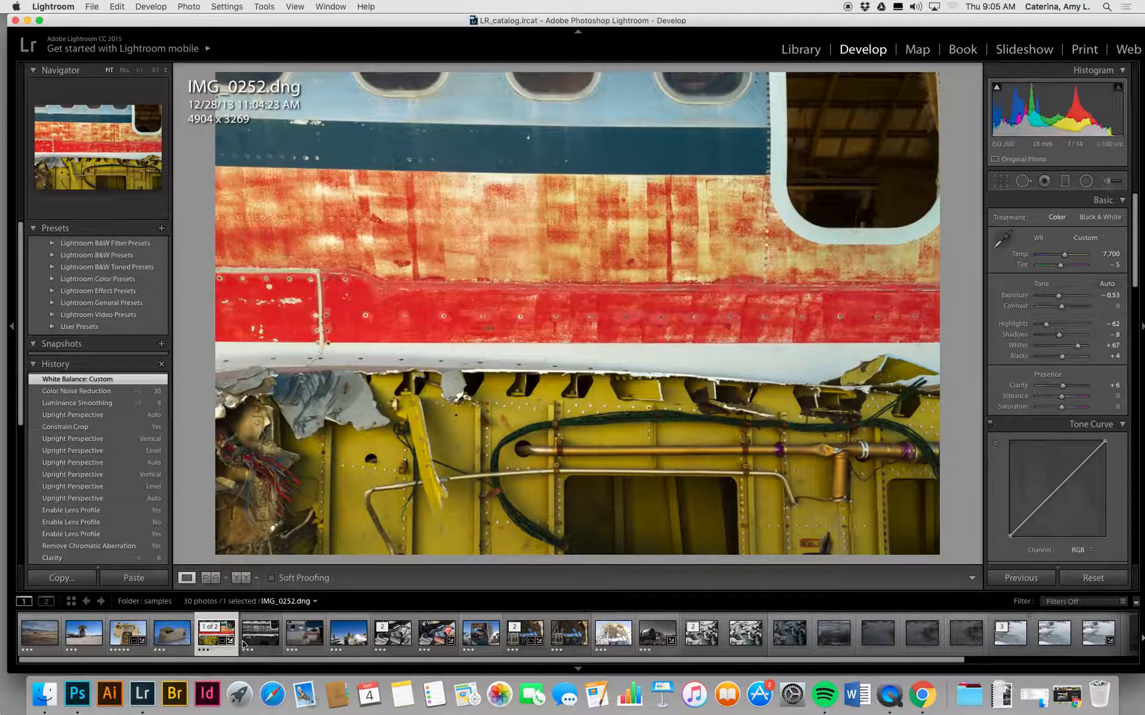
click(265, 646)
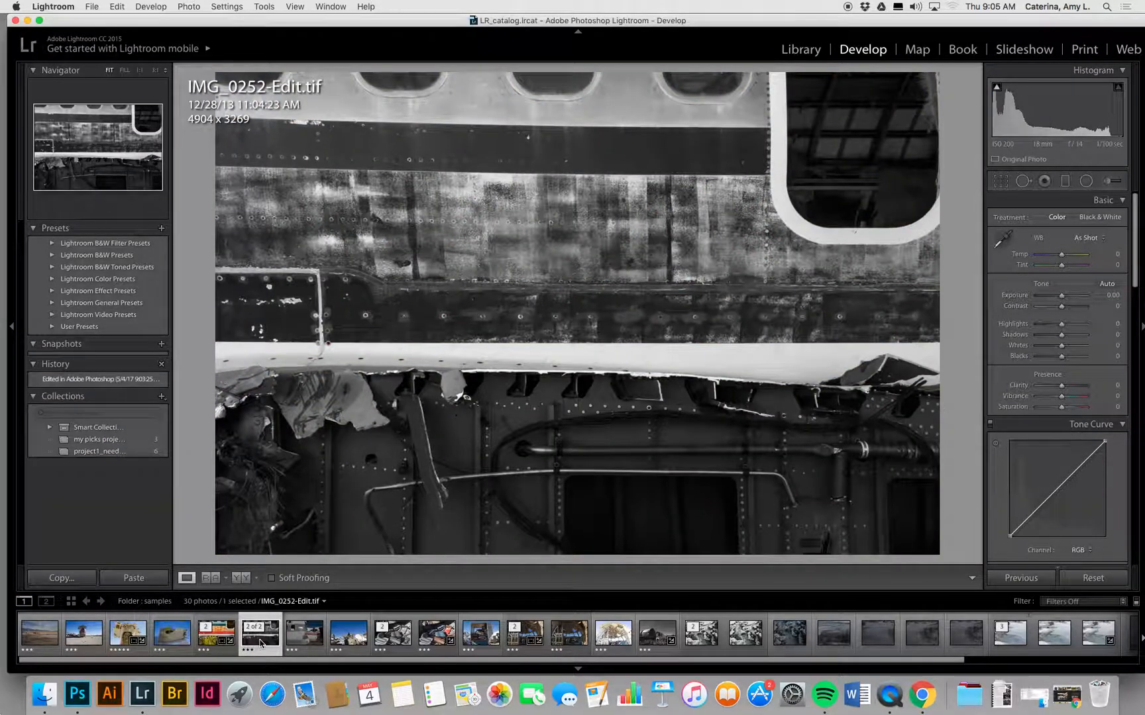
click(216, 638)
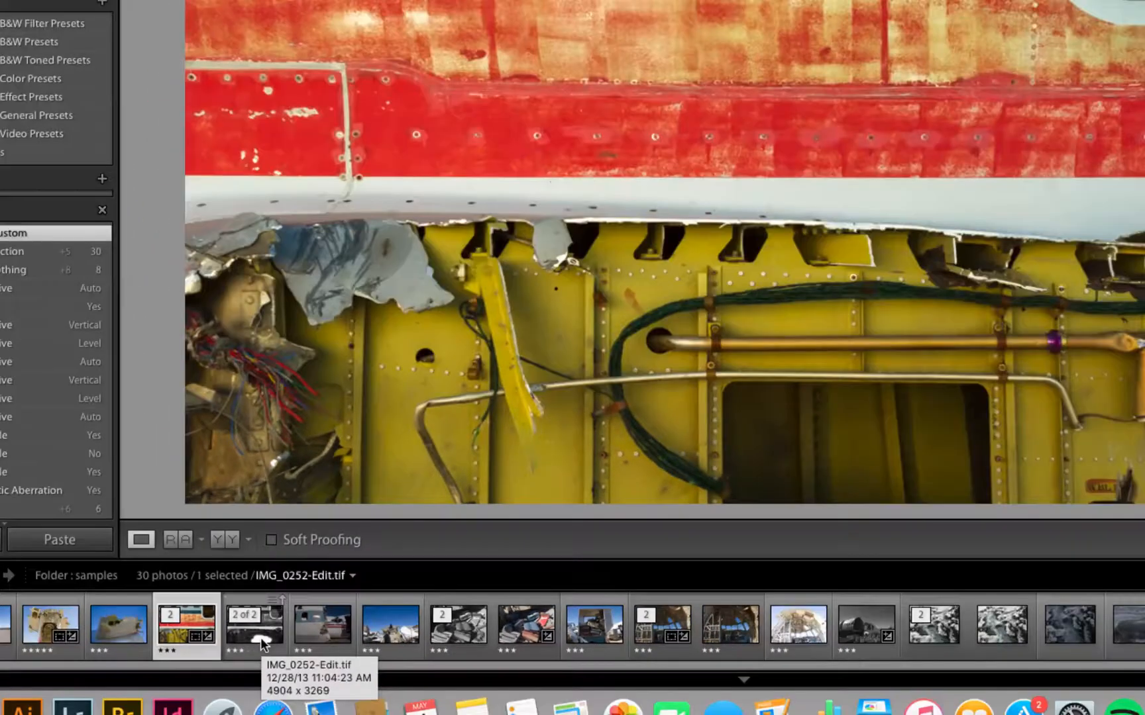
click(261, 637)
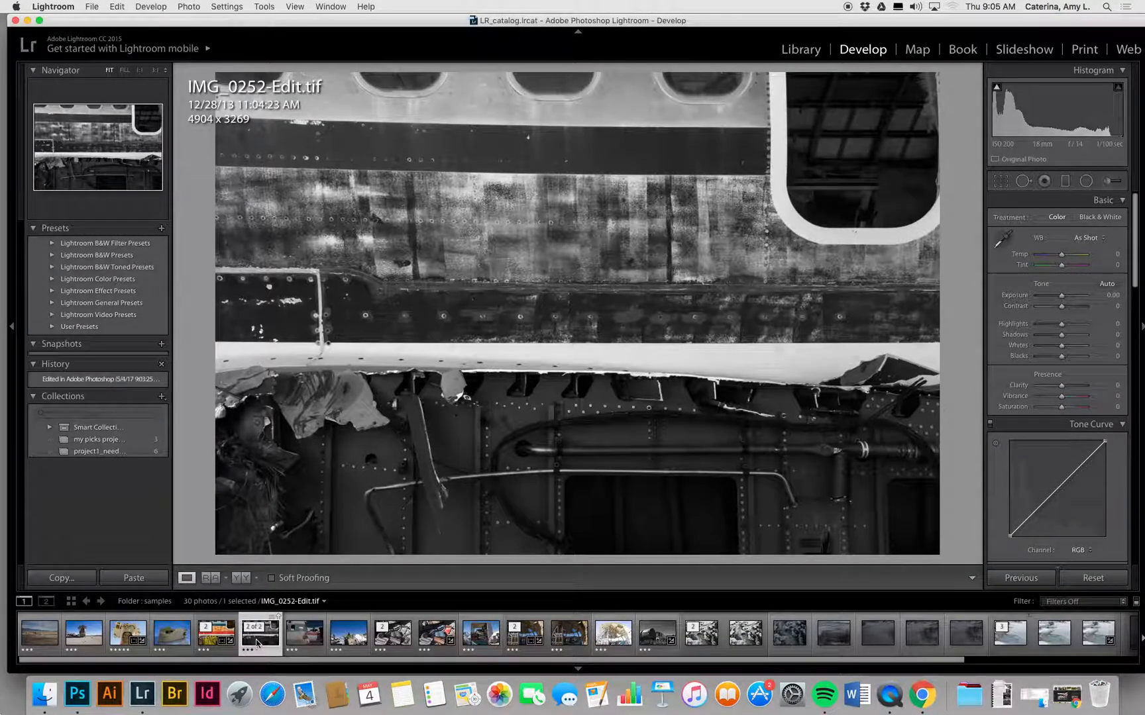
click(224, 640)
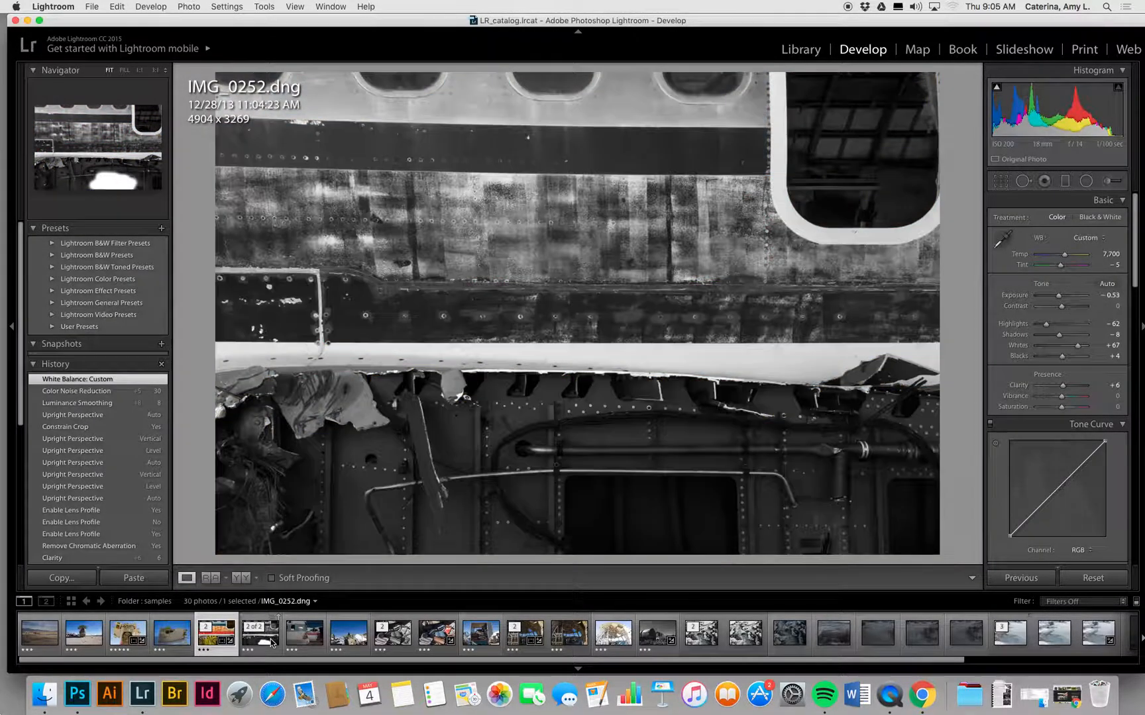
click(271, 642)
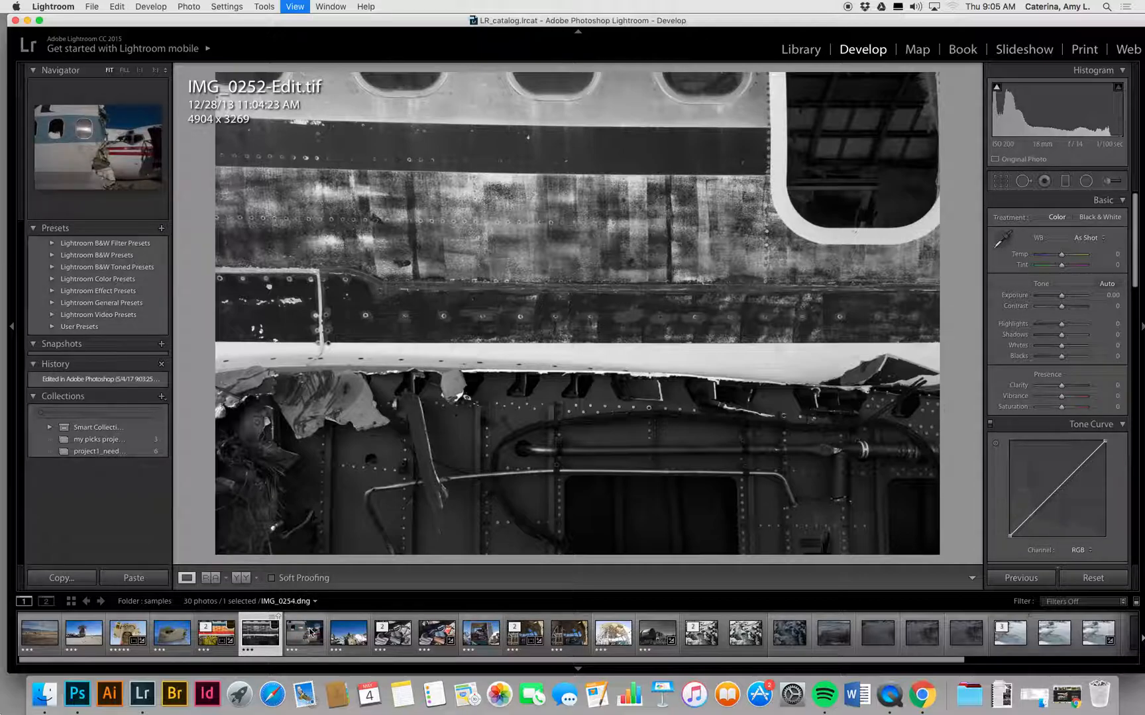
Step: View IMG_0252-Edit.tif in the Library grid with larger thumbnails, and display it as a single image
key(g)
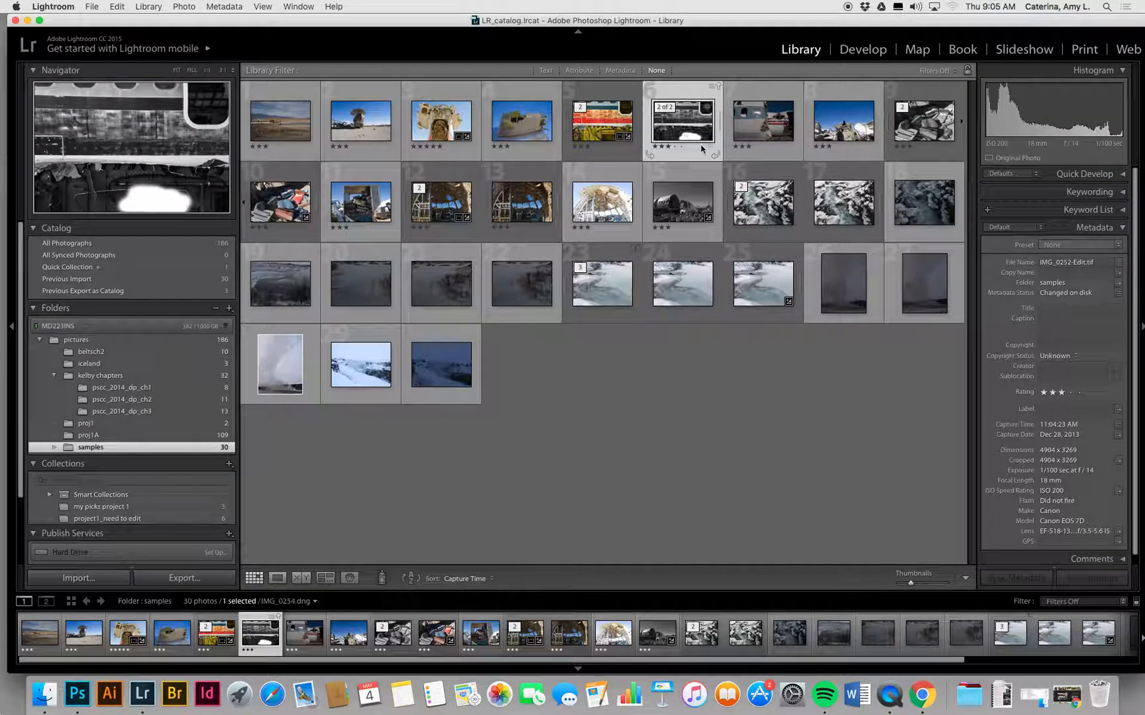
drag(911, 583, 928, 585)
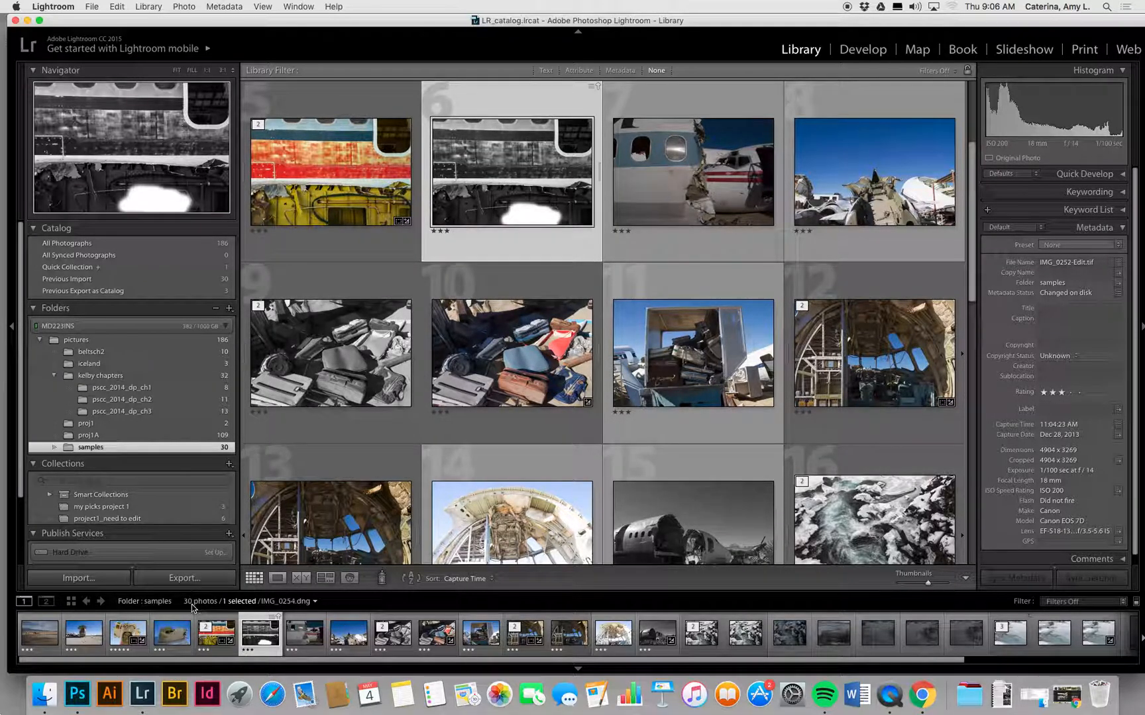
click(276, 578)
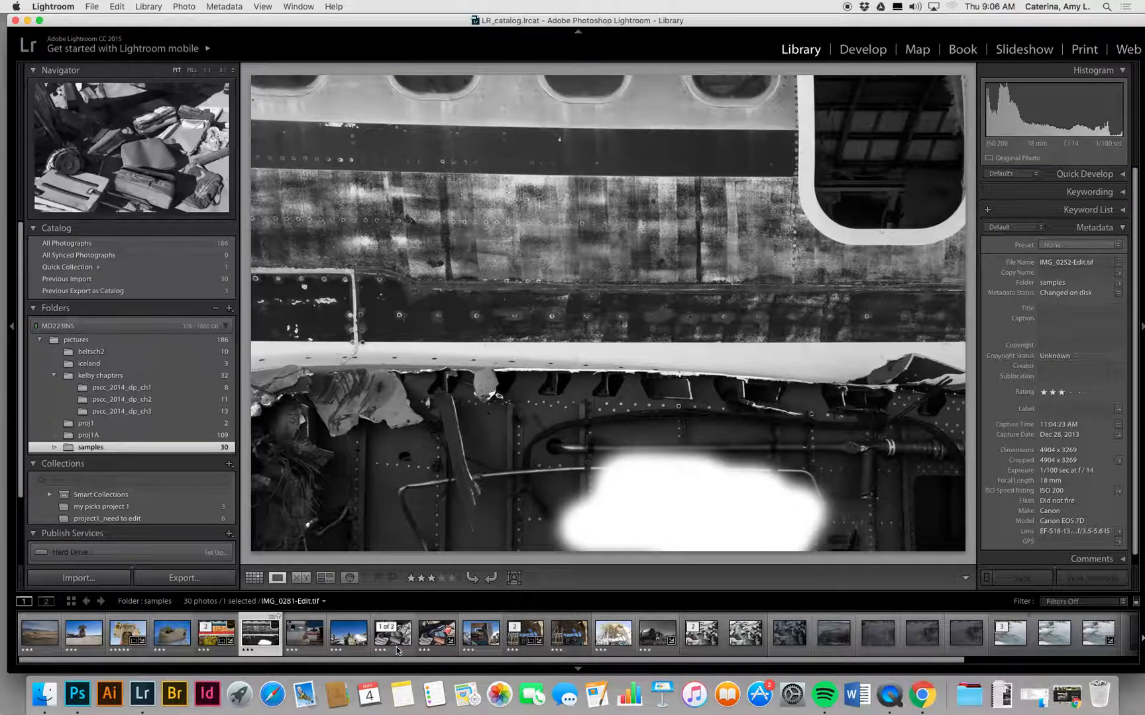
Step: Locate IMG_0252-Edit.tif in Finder from the Lightroom Library and reopen it in Photoshop
right_click(260, 638)
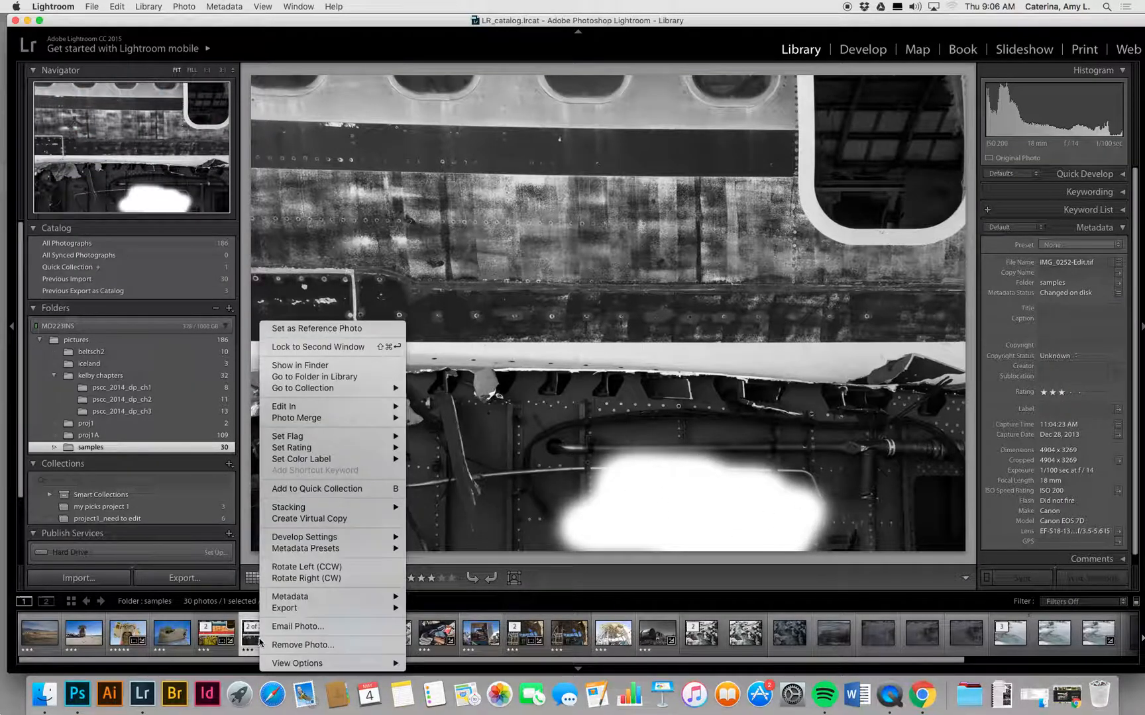
click(295, 366)
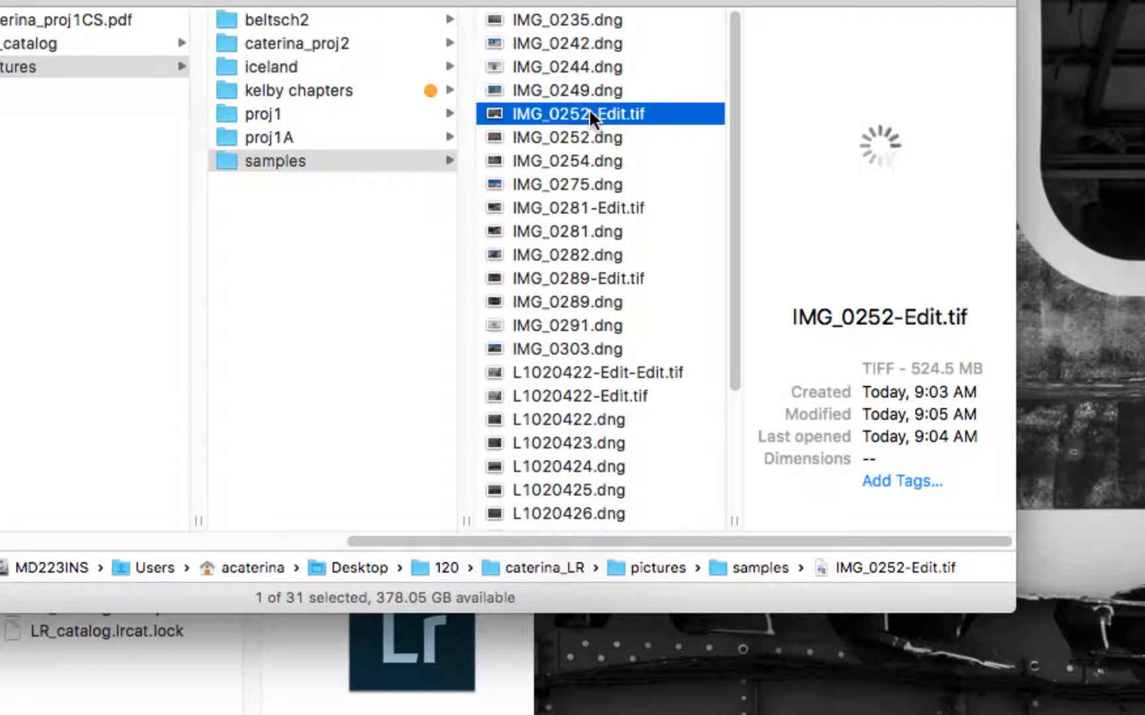
right_click(588, 108)
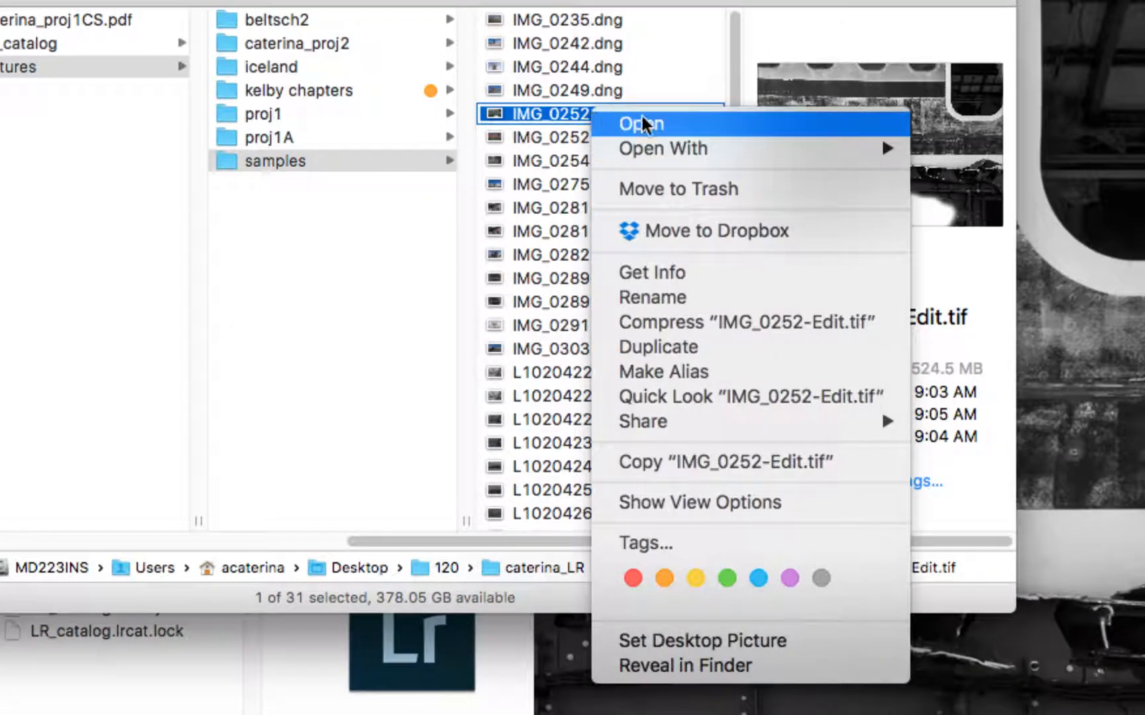
mouse_move(640, 148)
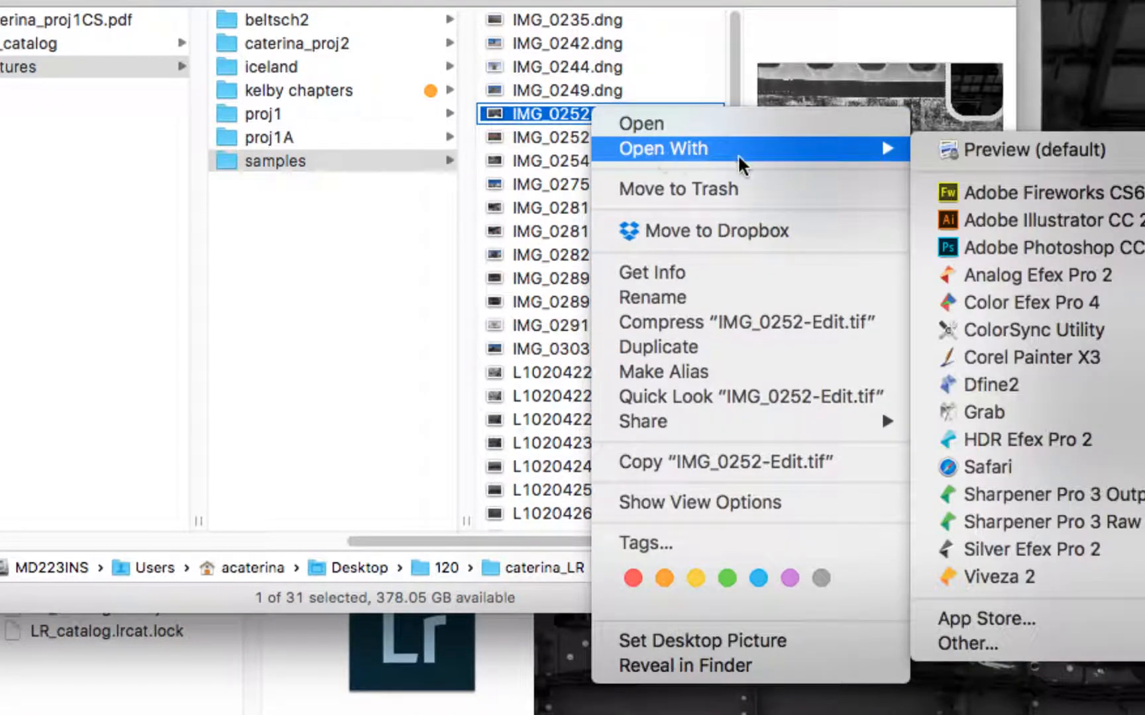
click(999, 240)
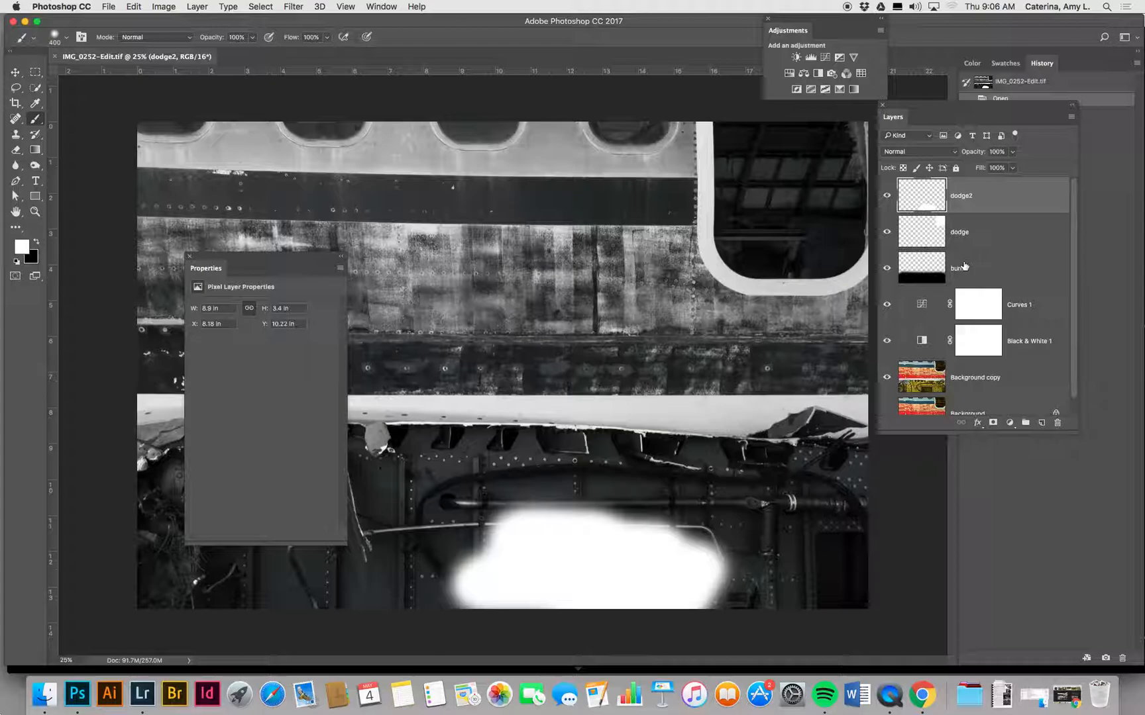
Step: Set the dodge2 layer's blend mode to Soft Light and erase the outer left edge of its white patch
click(913, 152)
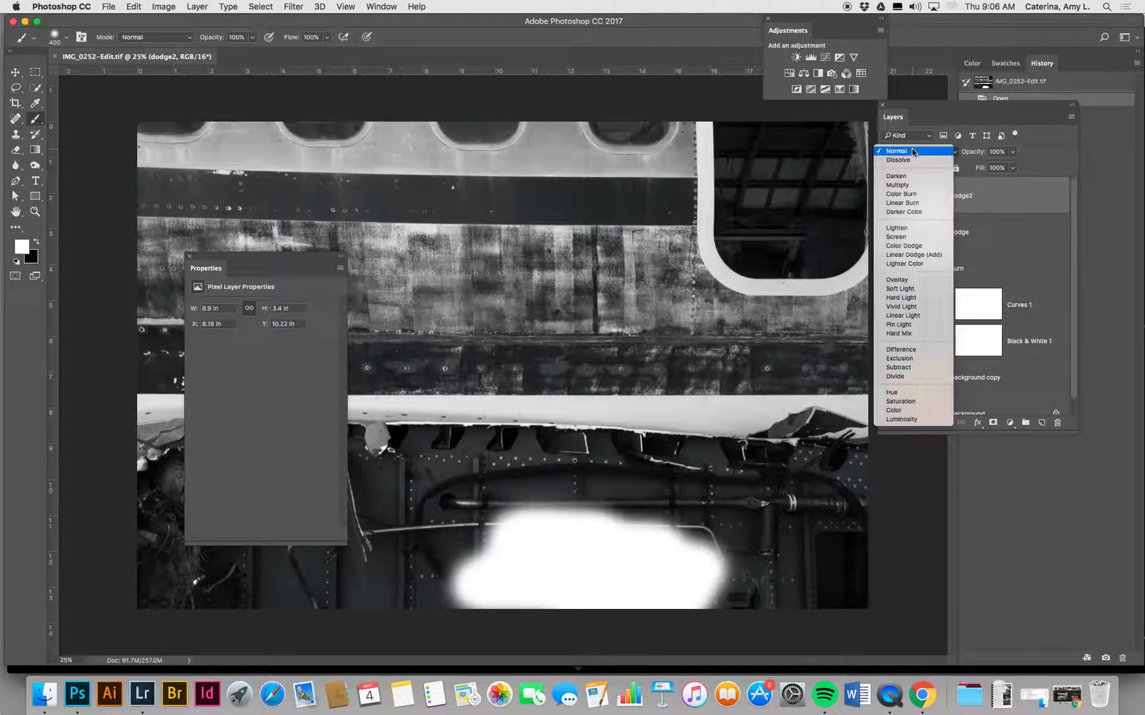
click(905, 288)
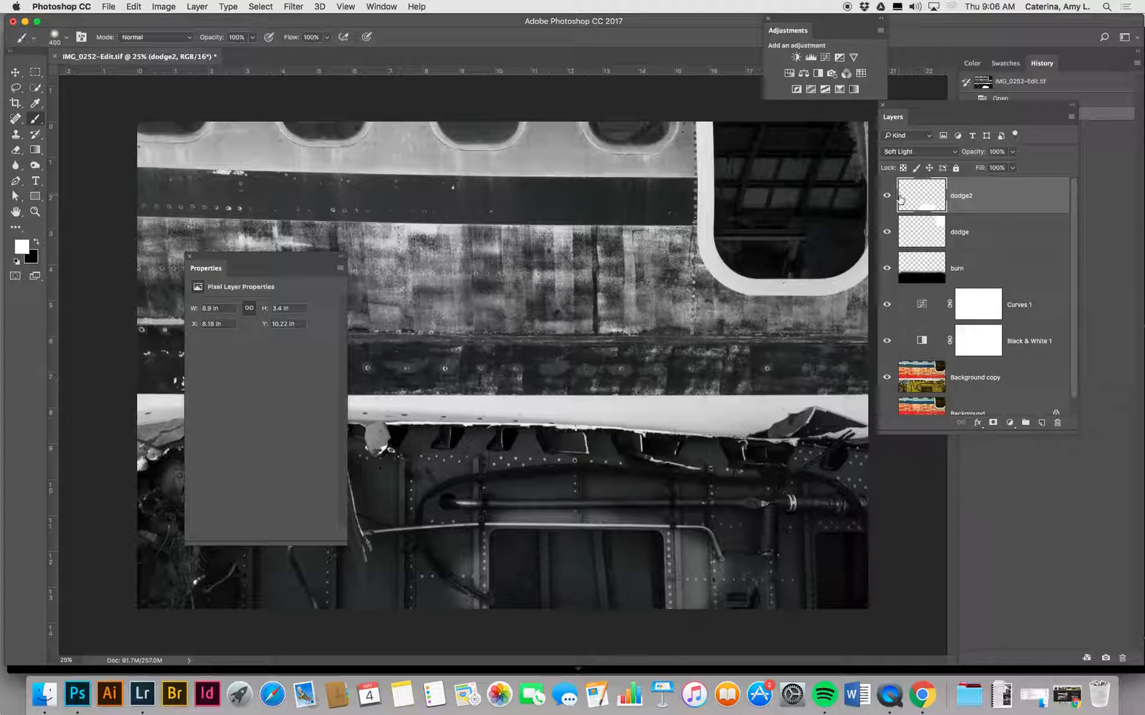
key(bracketleft)
key(bracketleft)
key(e)
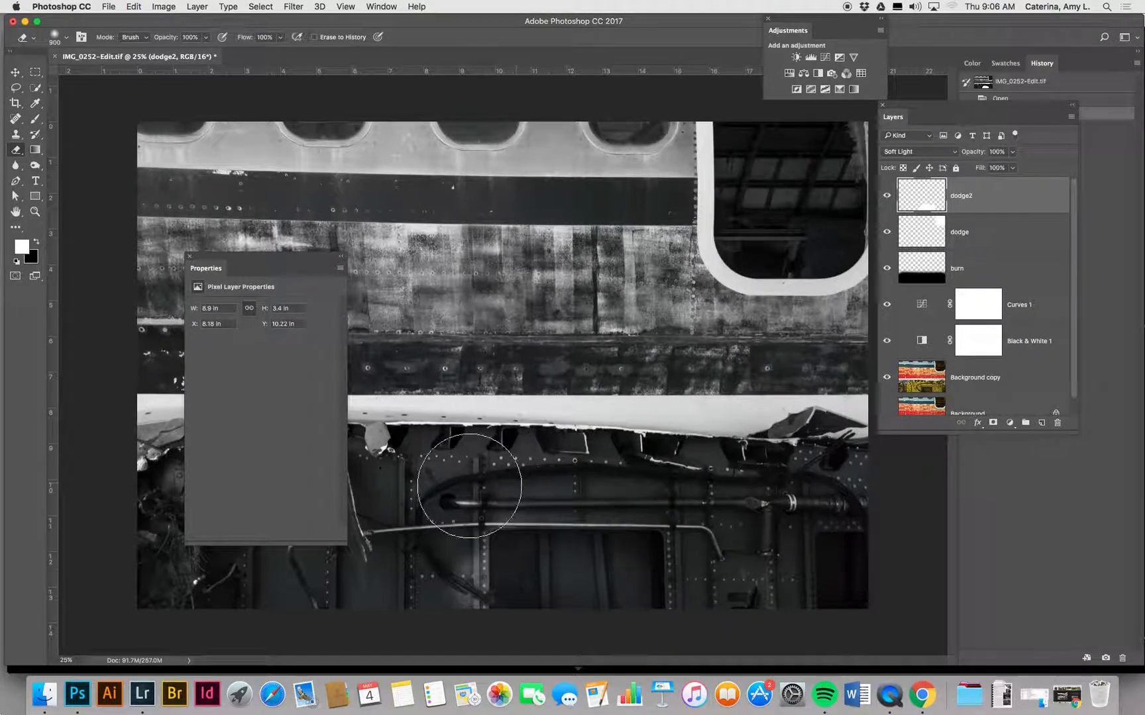
drag(446, 623, 434, 520)
Step: Compare the image with and without dodge2, and set the opacity of dodge2 to 57% and of dodge to 65%
click(888, 195)
click(889, 196)
click(967, 153)
drag(967, 156, 949, 157)
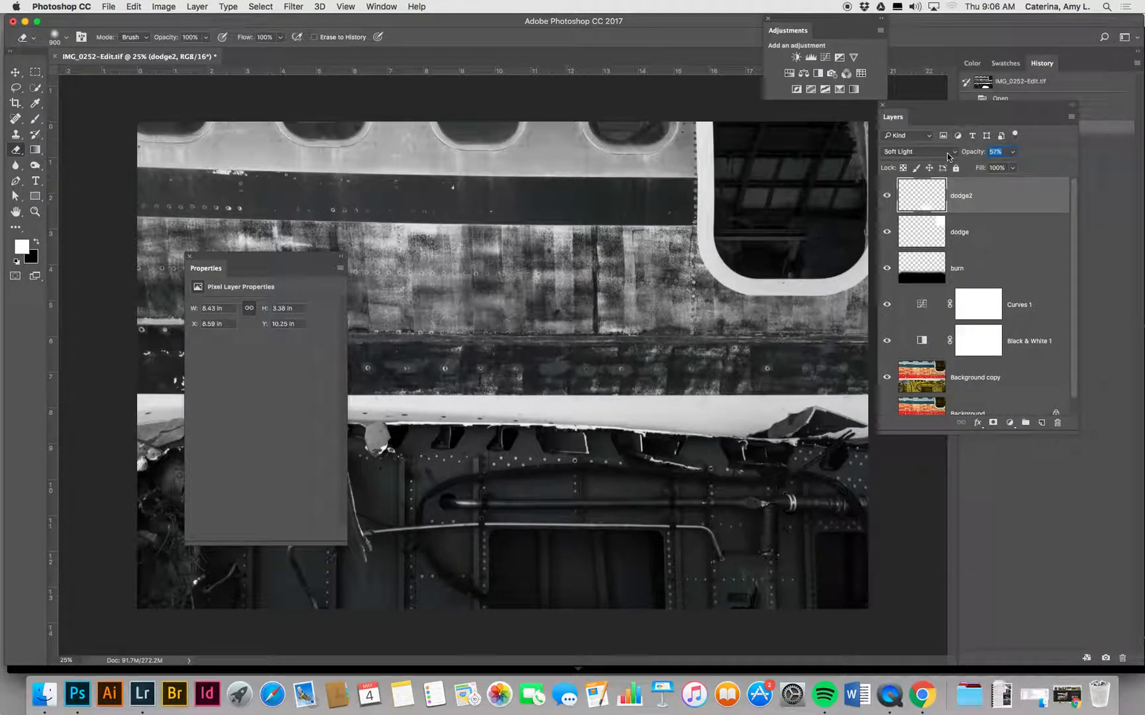
click(973, 225)
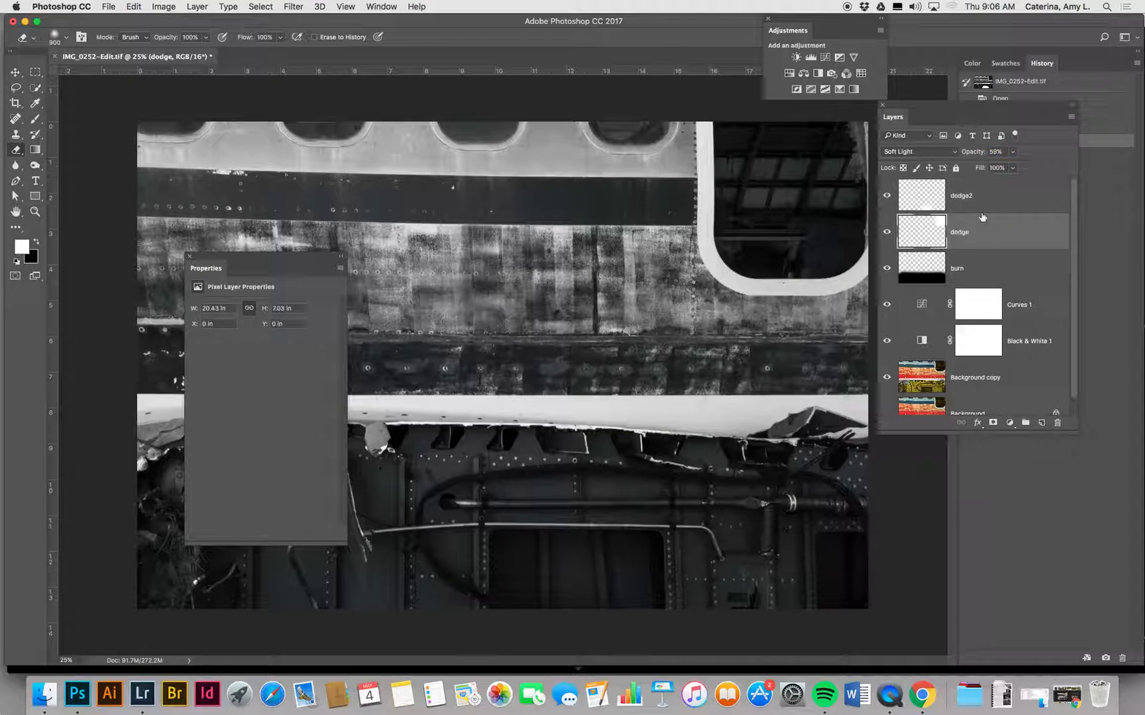
drag(973, 155, 979, 156)
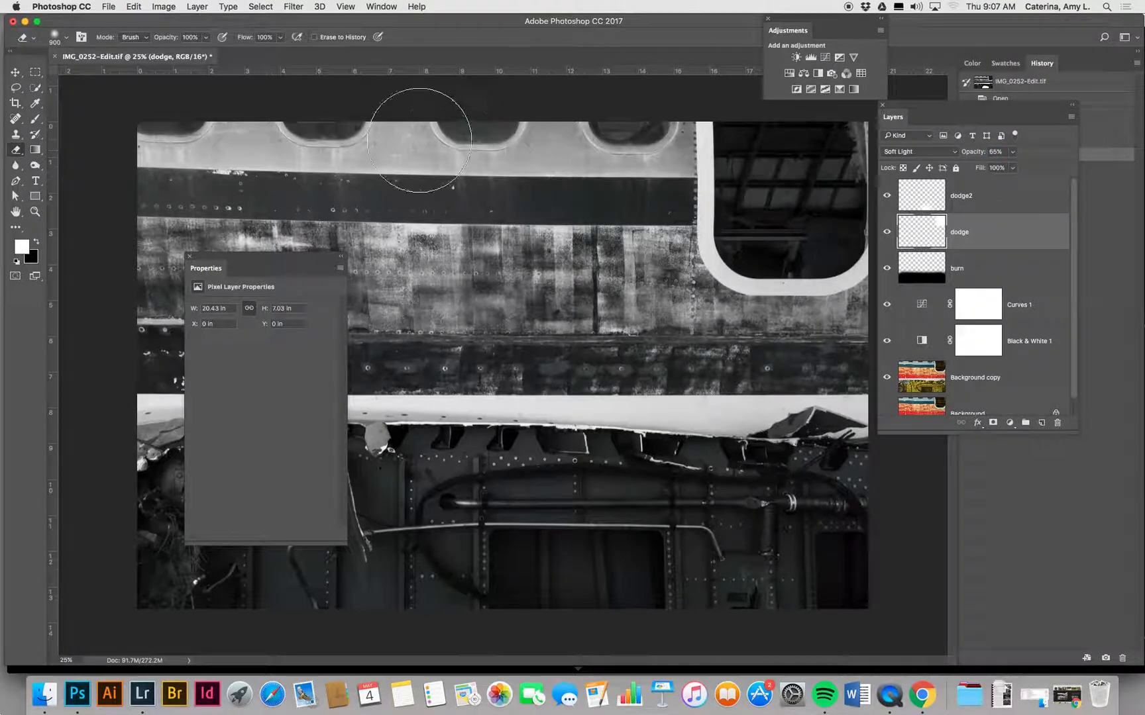
Step: Quit Photoshop, saving the changes to IMG_0252-Edit.tif
key(super+q)
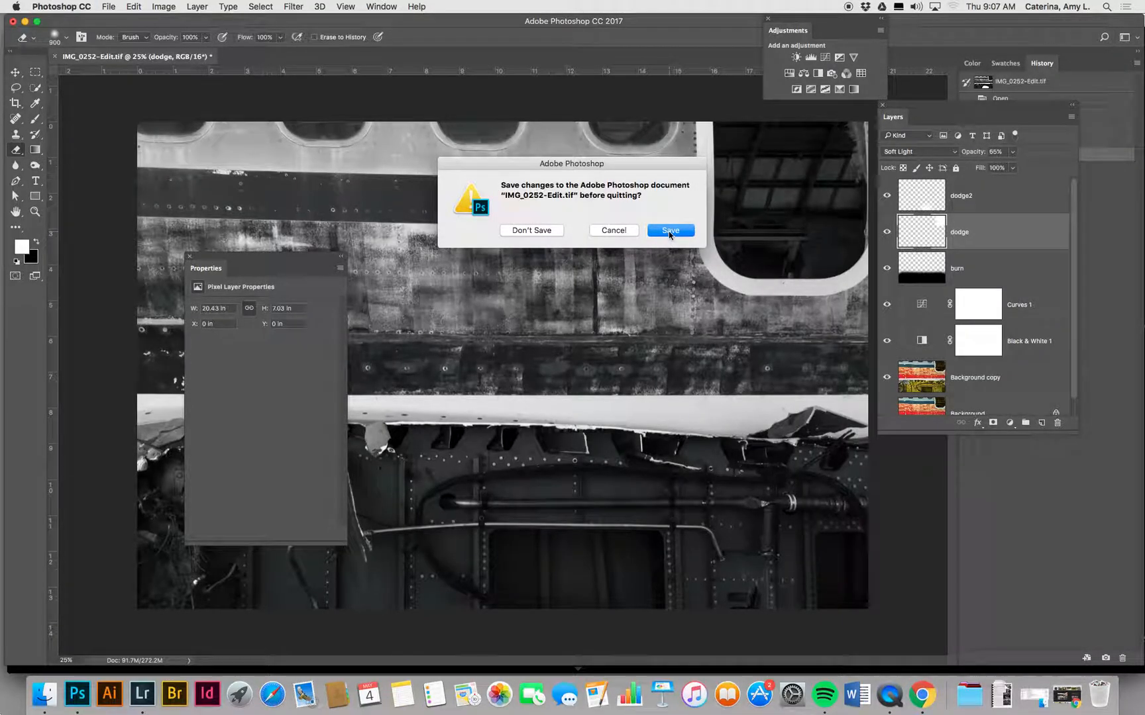
click(669, 232)
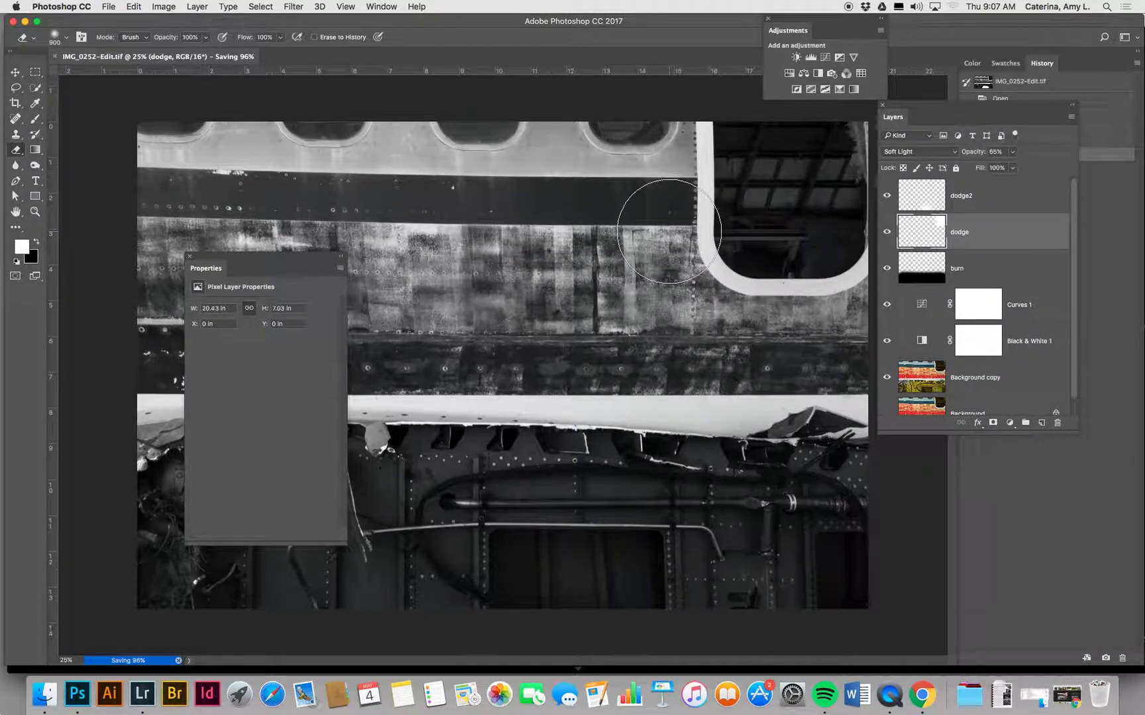